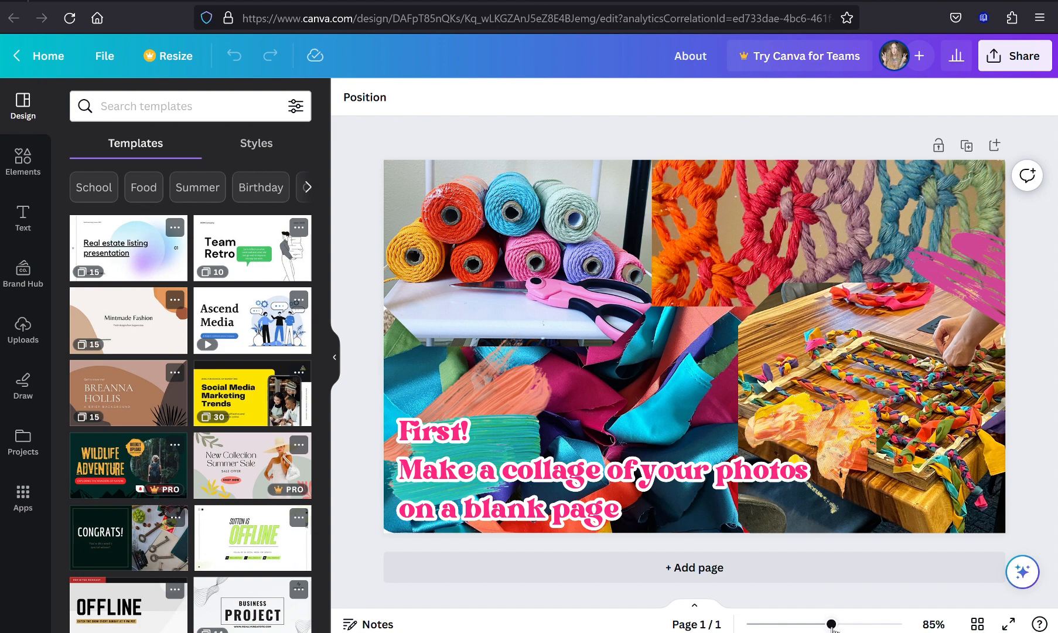
Step: Download the finished photo collage design as a PNG file
mouse_move(835, 621)
left_mouse_down()
mouse_move(860, 625)
mouse_move(837, 625)
left_mouse_up()
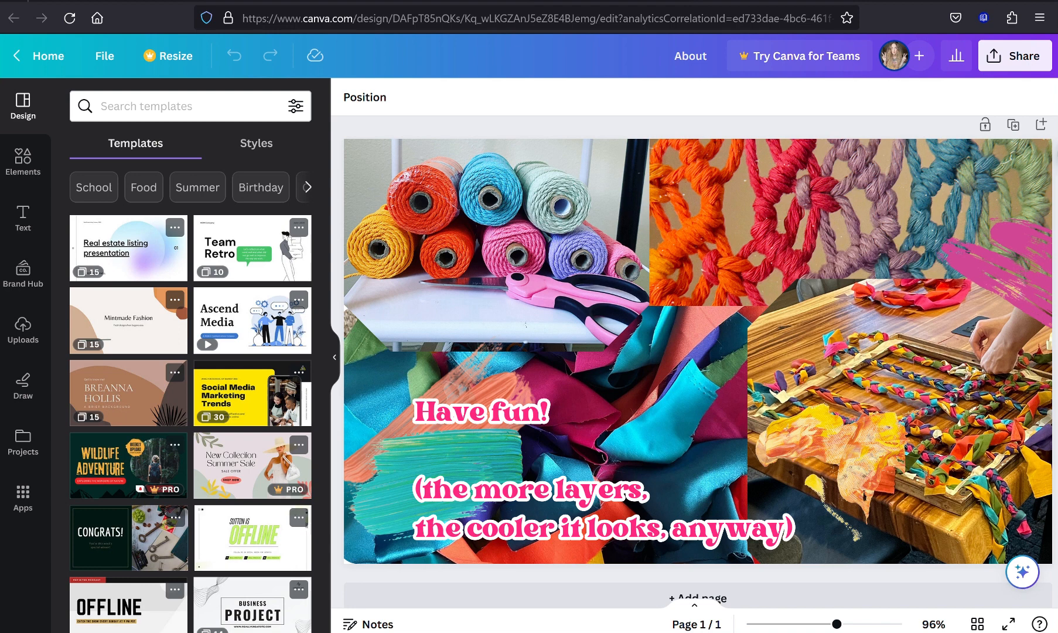
left_click(1017, 65)
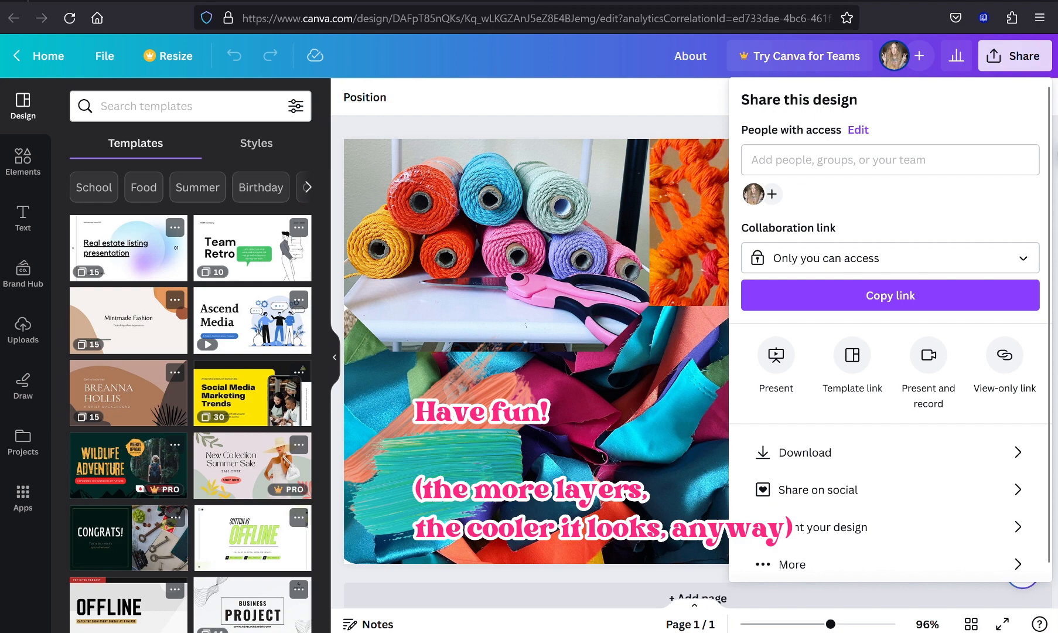
left_click(827, 453)
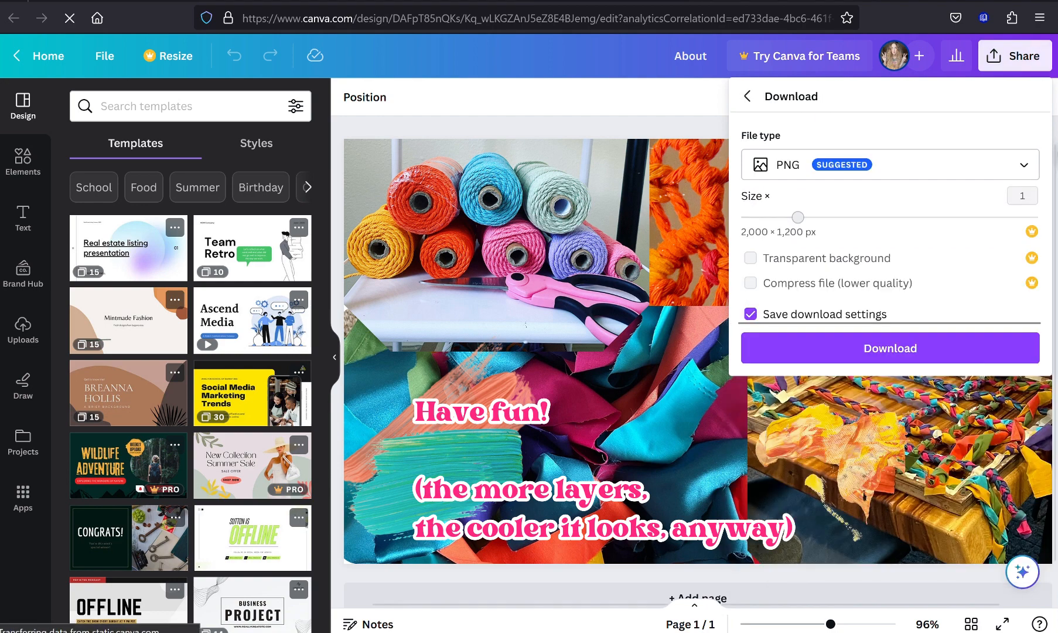
left_click(935, 350)
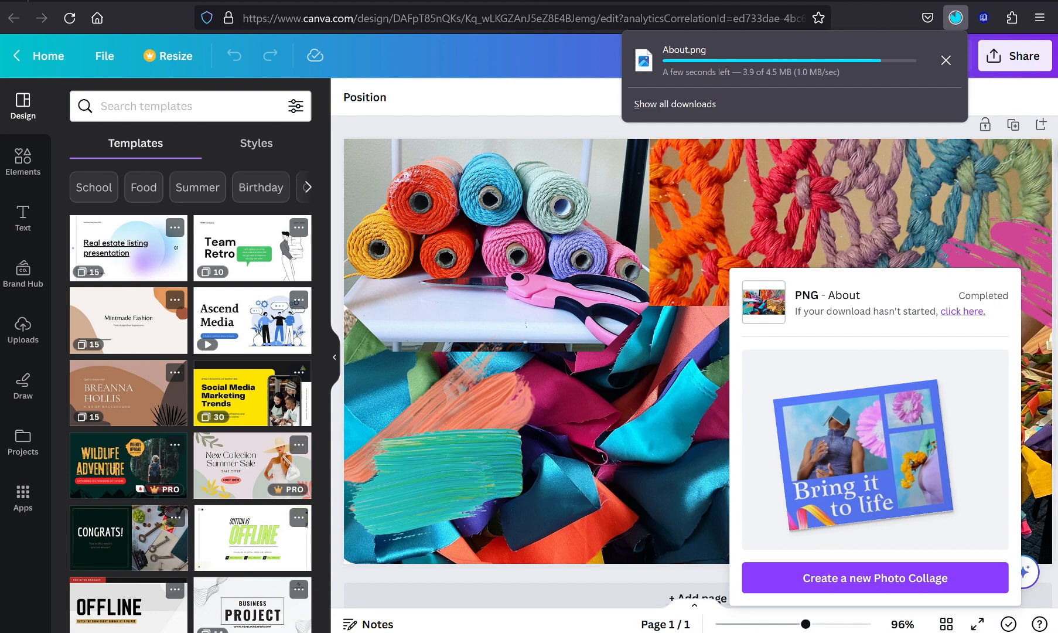
Step: Open the recent design with the orange Summer 89' Mix cassette and centre the cassette photo horizontally on the page
left_click(48, 56)
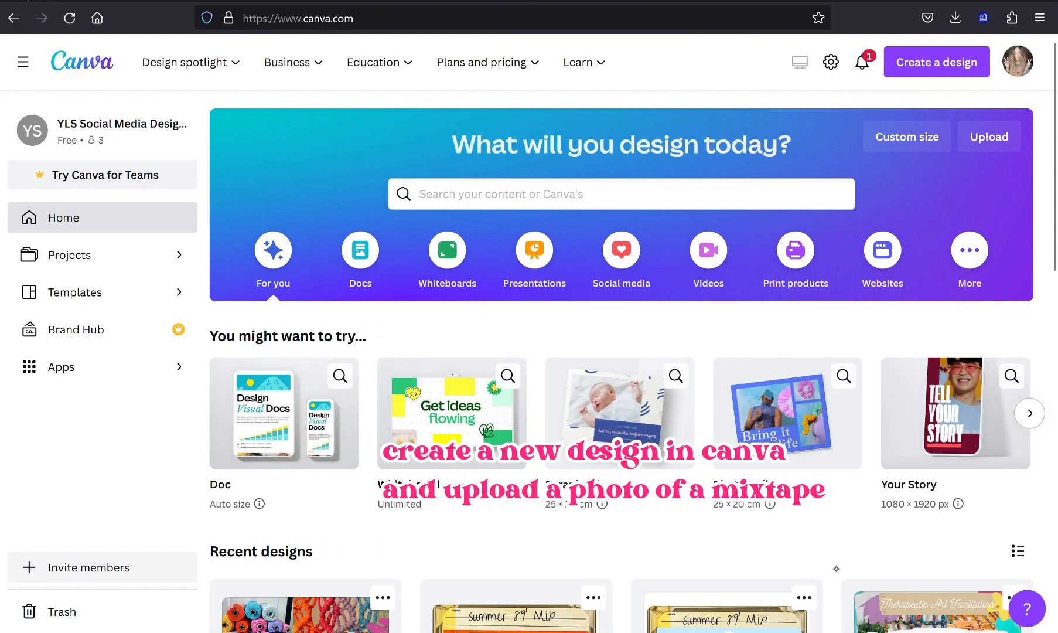
scroll(837, 569, "down", 5)
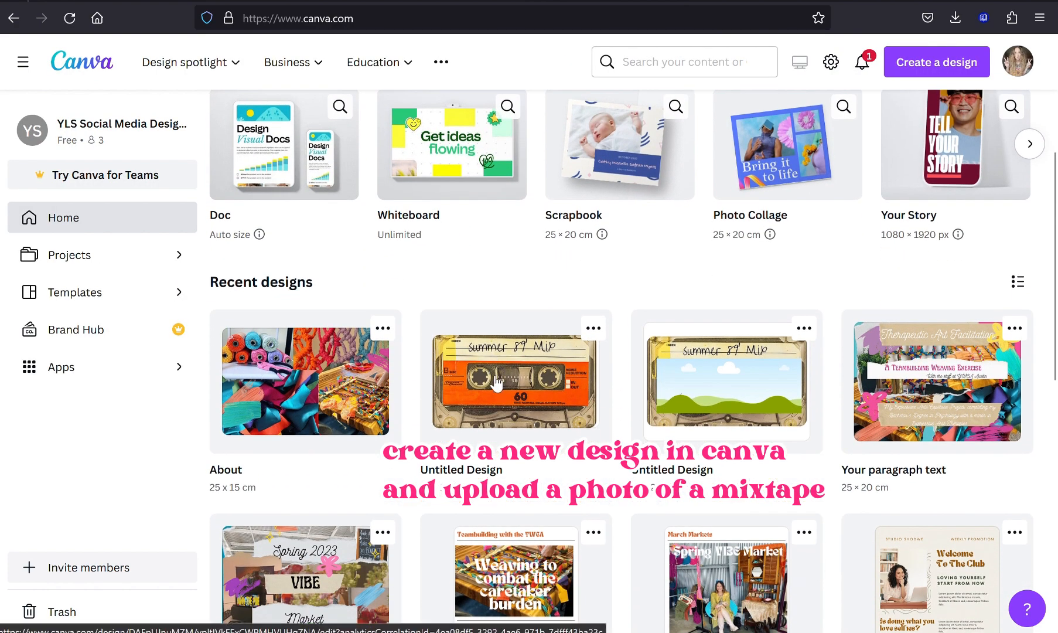
left_click(497, 384)
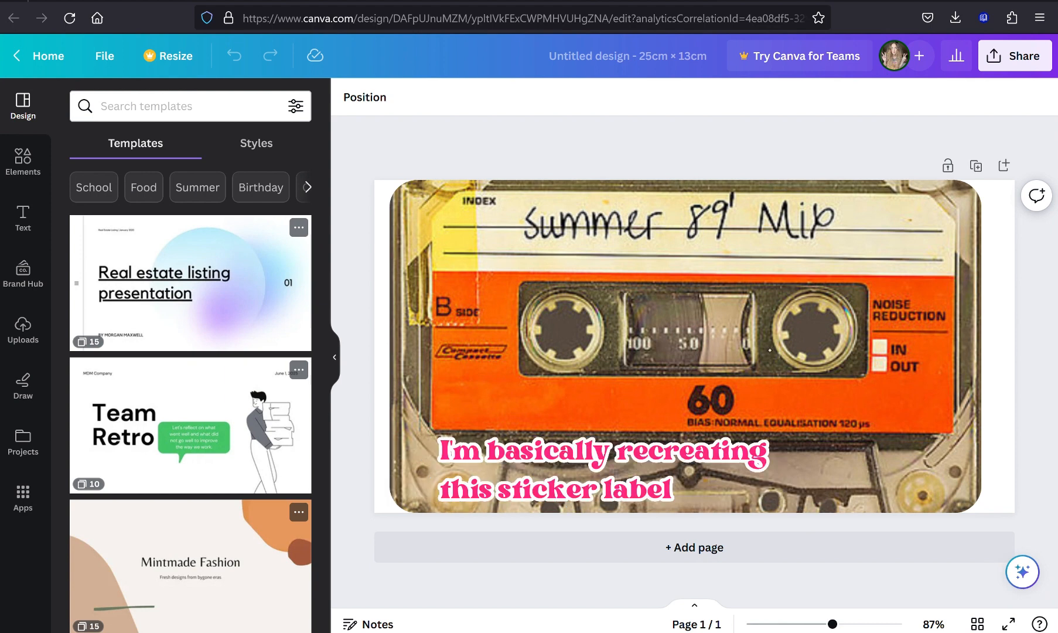
left_click(775, 350)
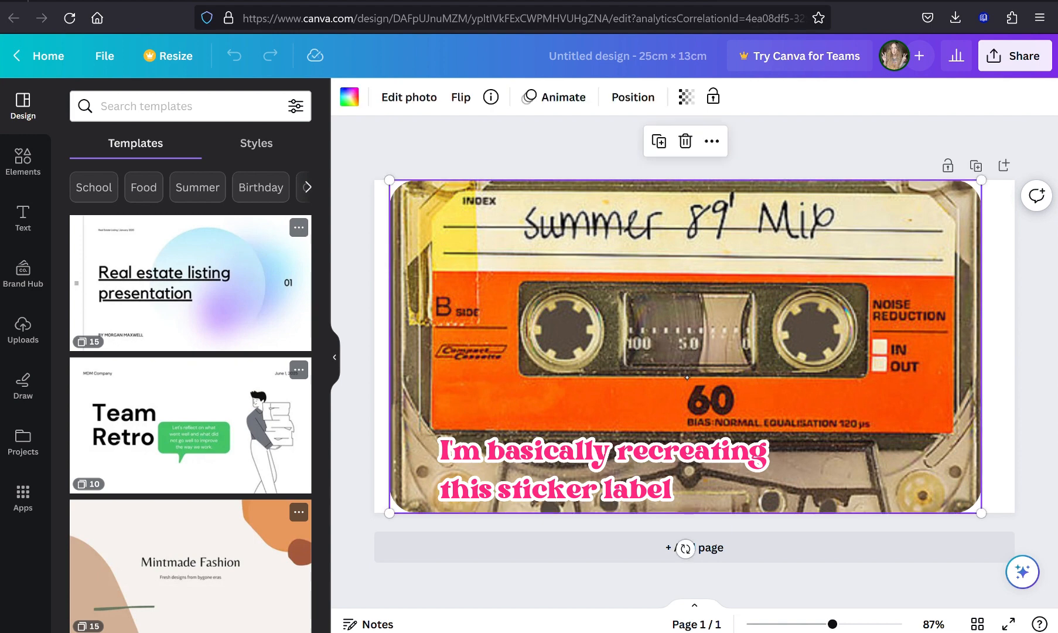
left_click_drag(687, 378, 697, 375)
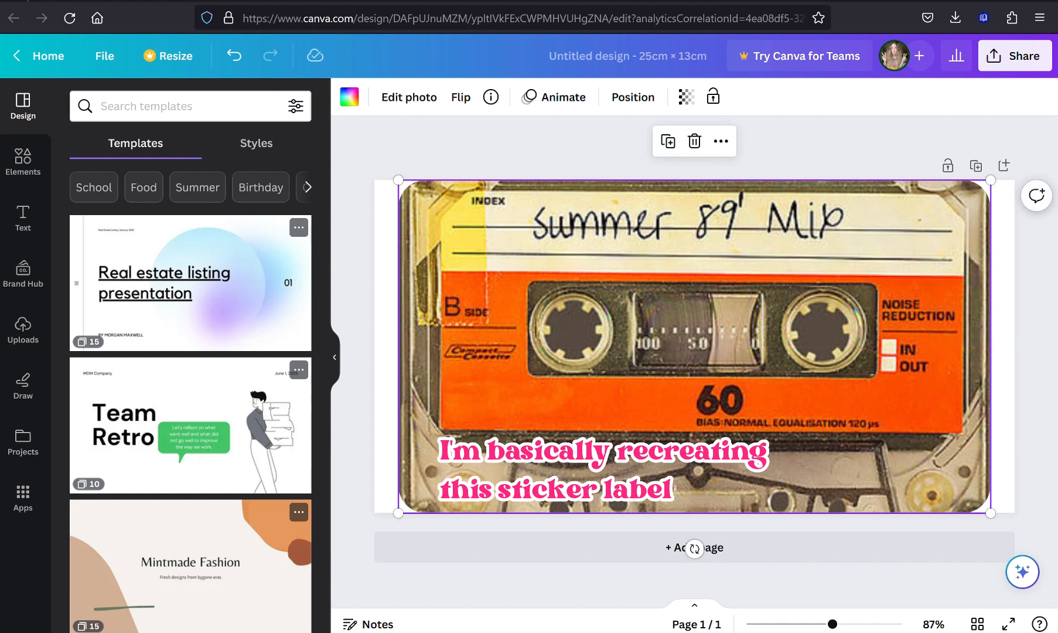
Step: Add the recently used stamp-edged frame and enlarge and position it to cover the cassette's label
left_click(23, 160)
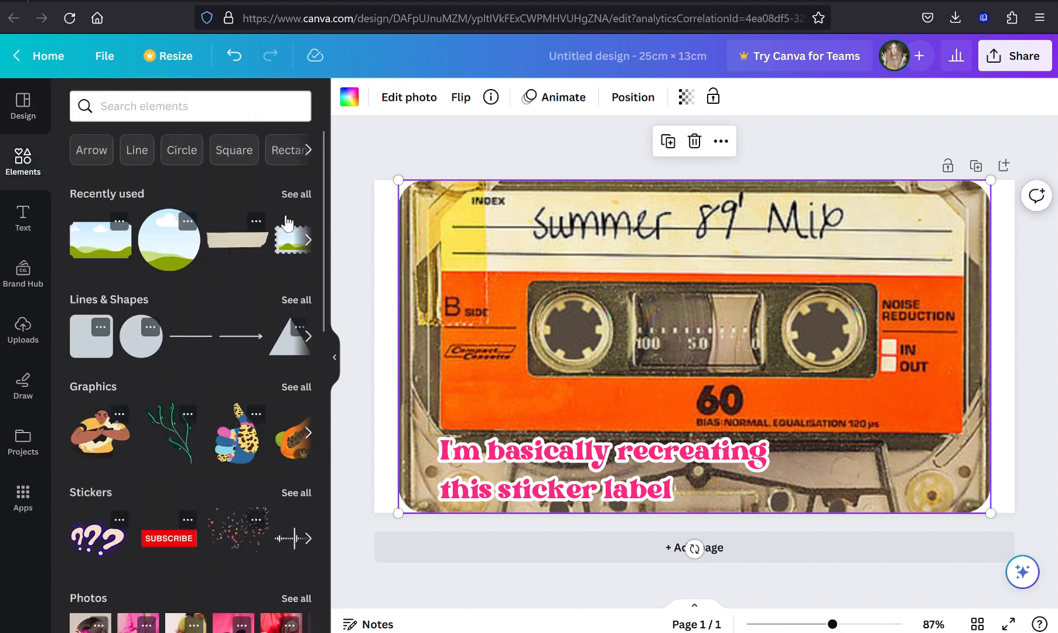
left_click(286, 241)
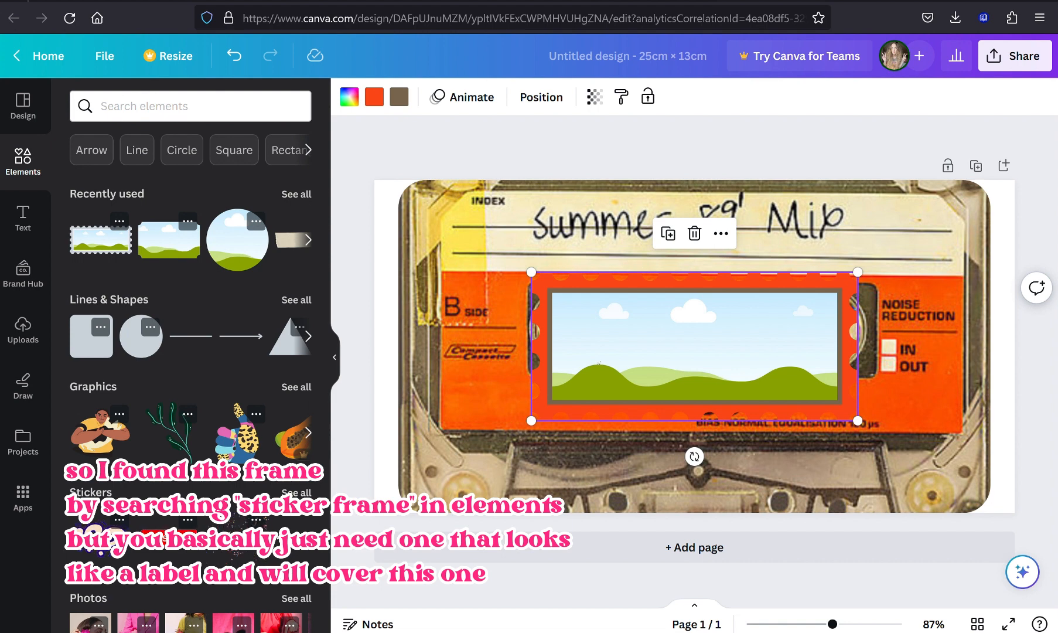
left_click(334, 357)
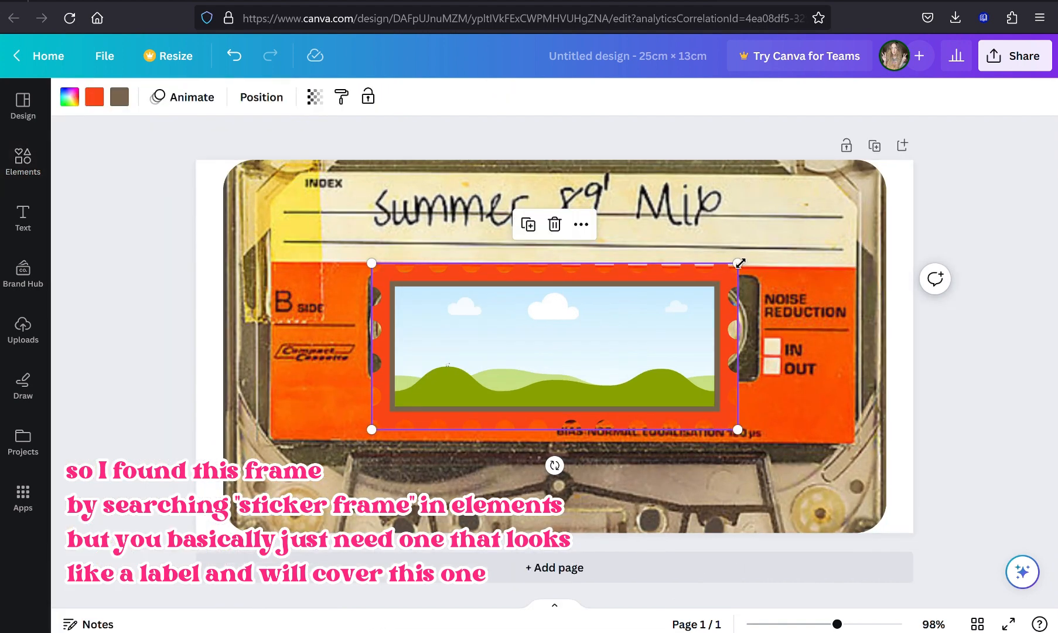
left_click_drag(737, 263, 937, 175)
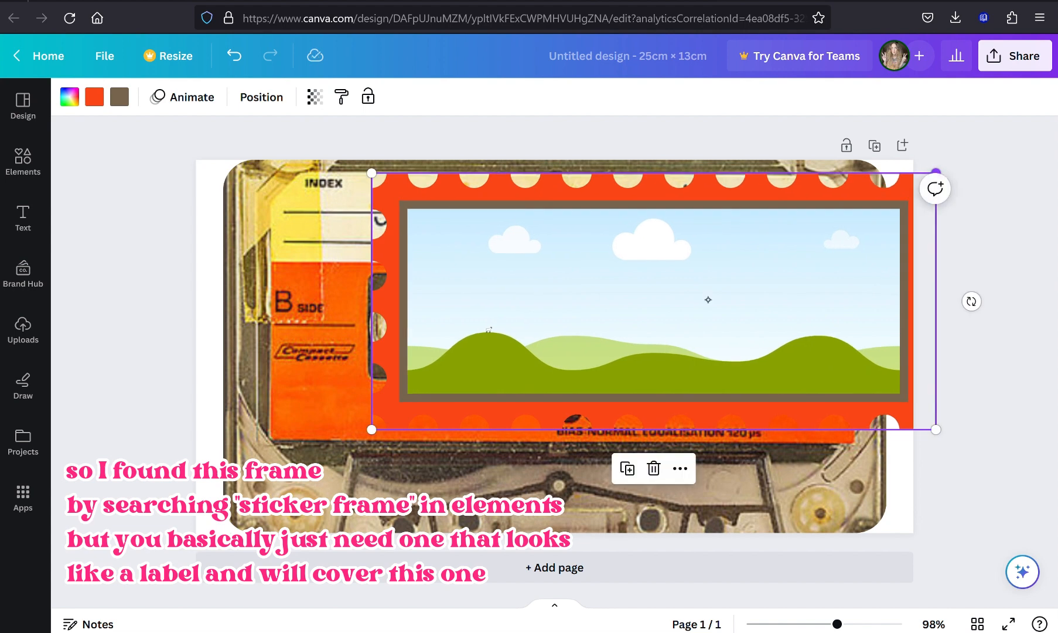
left_click_drag(708, 300, 606, 321)
left_click_drag(826, 189, 863, 173)
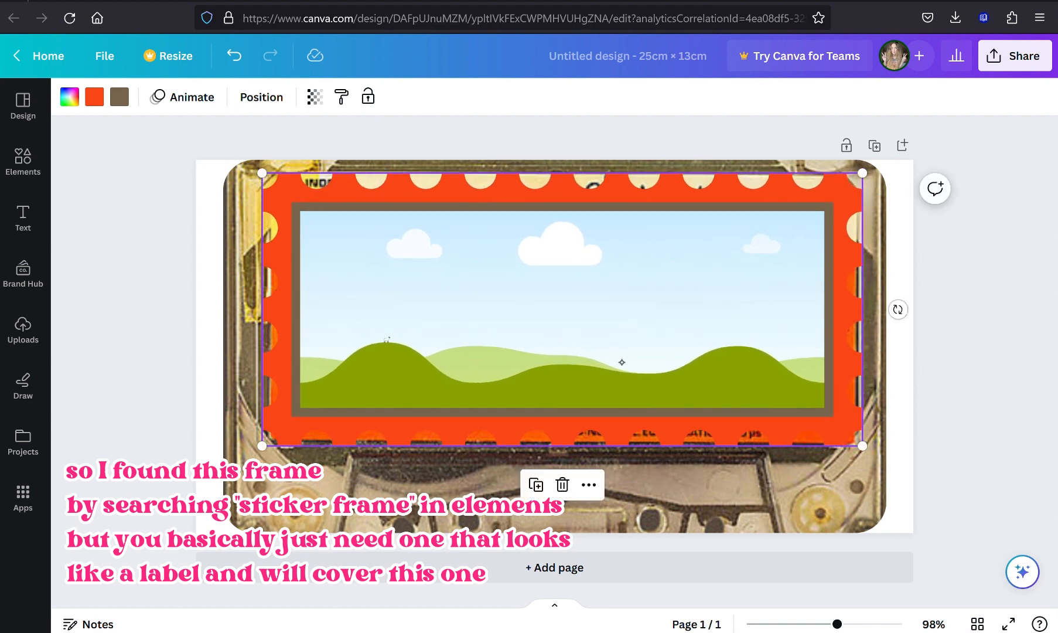
left_click_drag(622, 363, 621, 391)
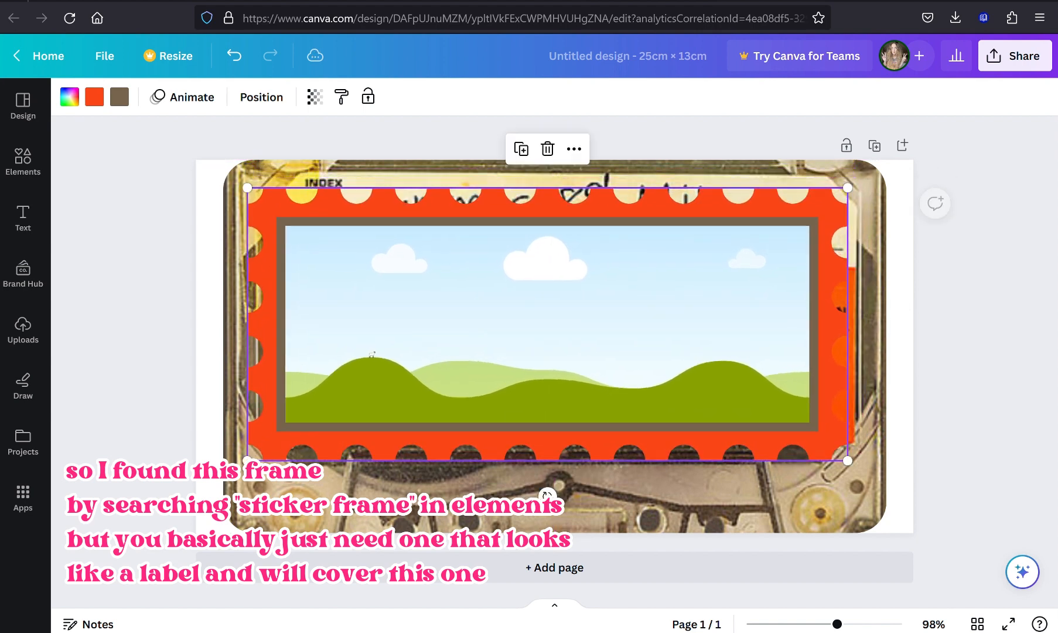
left_click_drag(842, 195, 857, 176)
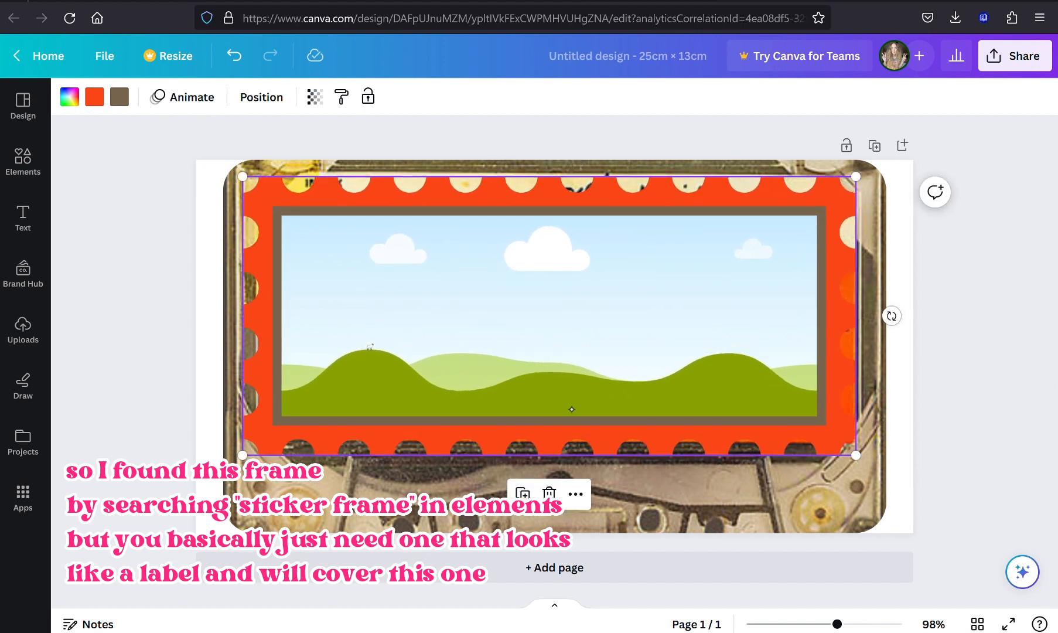
left_click_drag(582, 393, 582, 390)
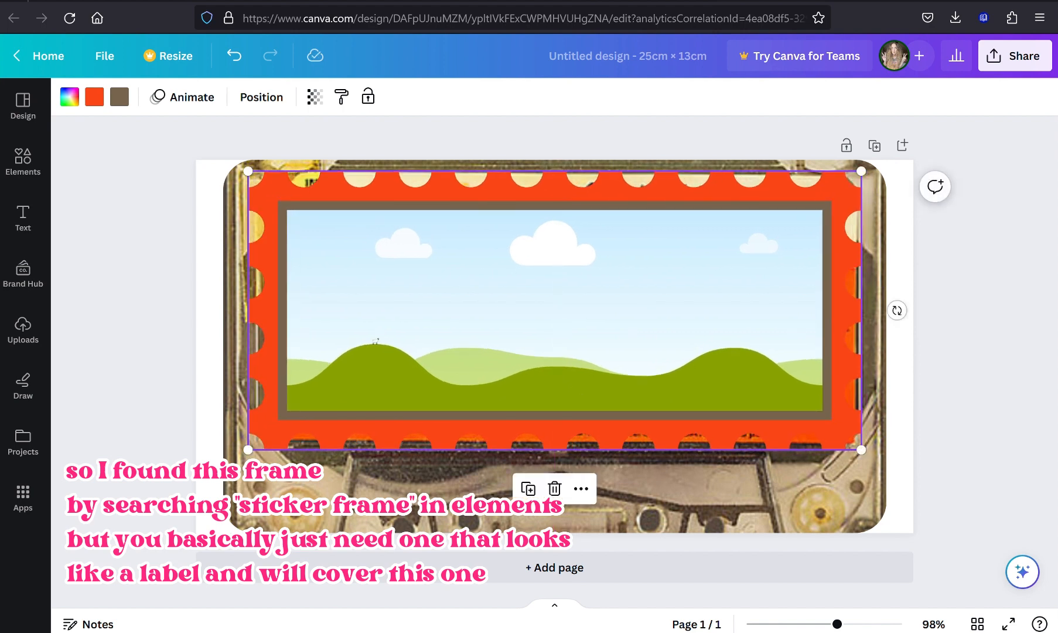
Step: Try the default gradients on the frame's orange border and settle on the pink-to-yellow gradient
left_click(93, 96)
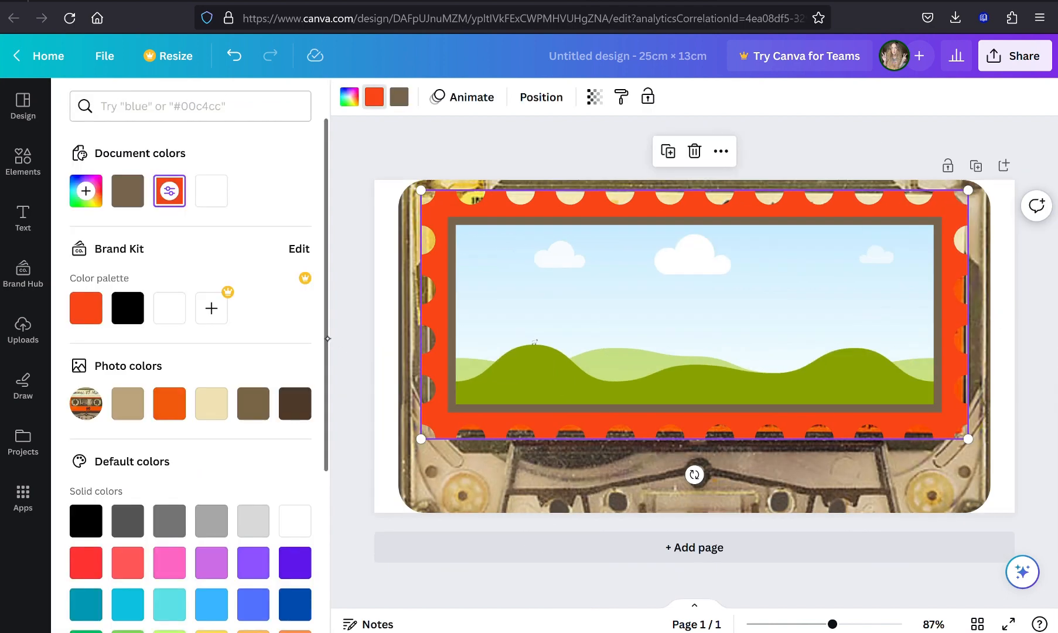
left_click_drag(327, 342, 327, 563)
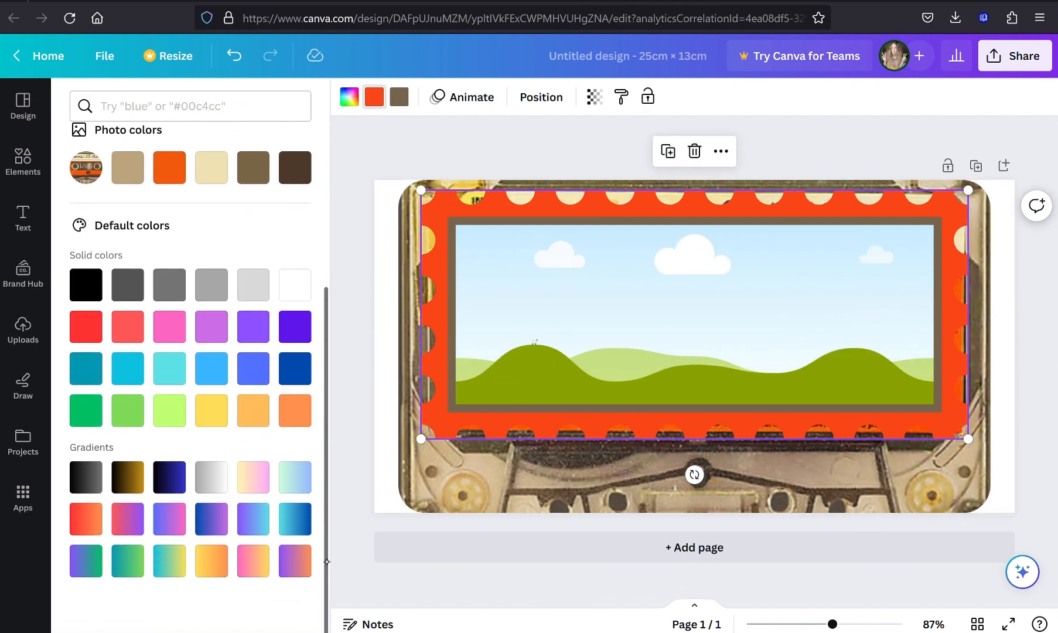
left_click(251, 477)
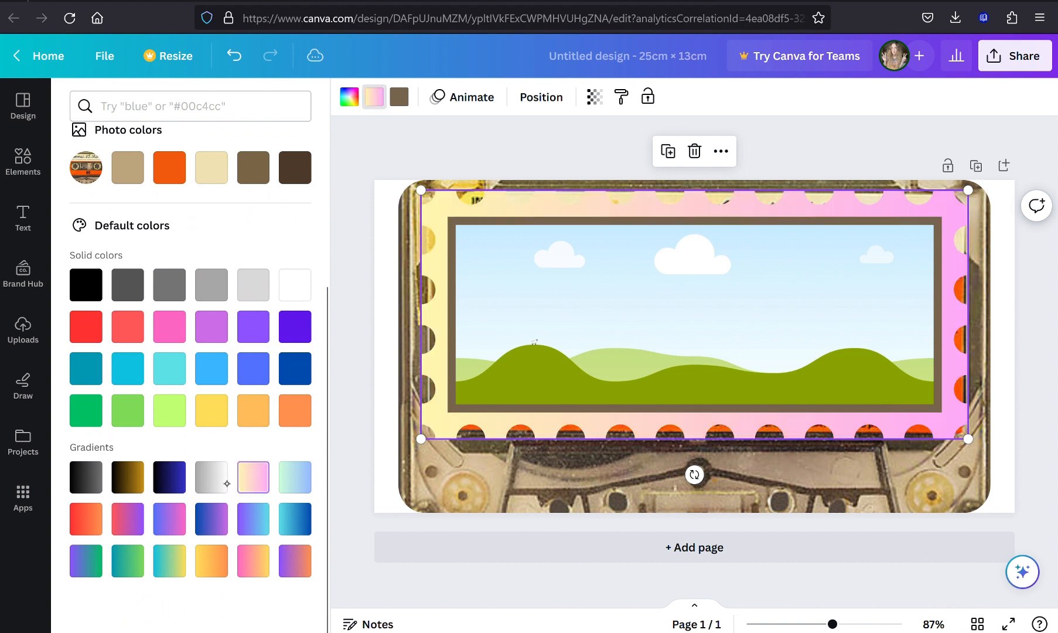
left_click(295, 477)
left_click(76, 511)
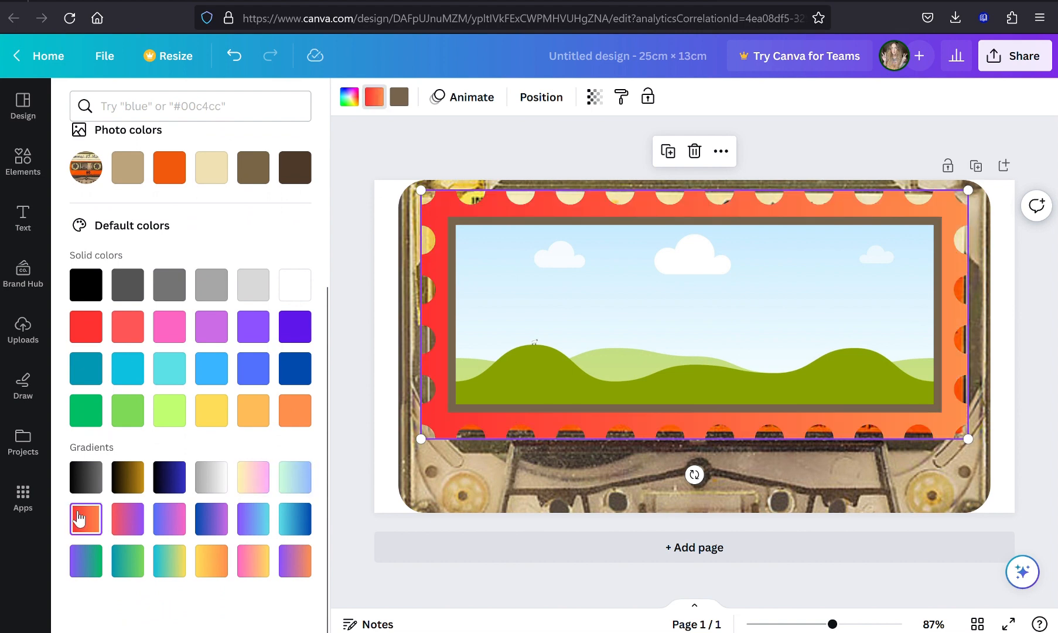
left_click(129, 518)
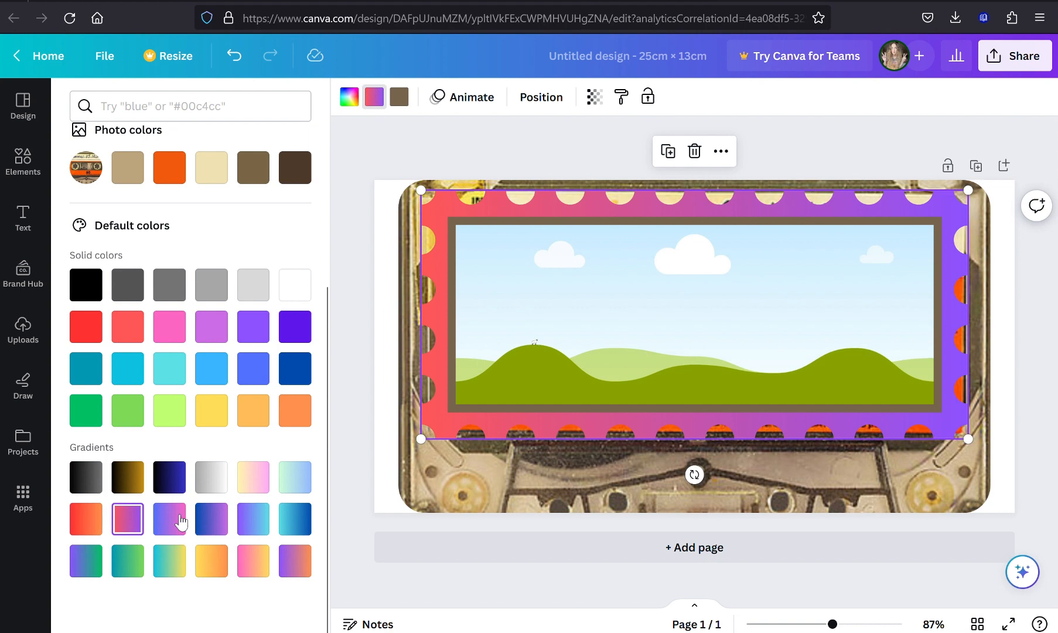
left_click(178, 524)
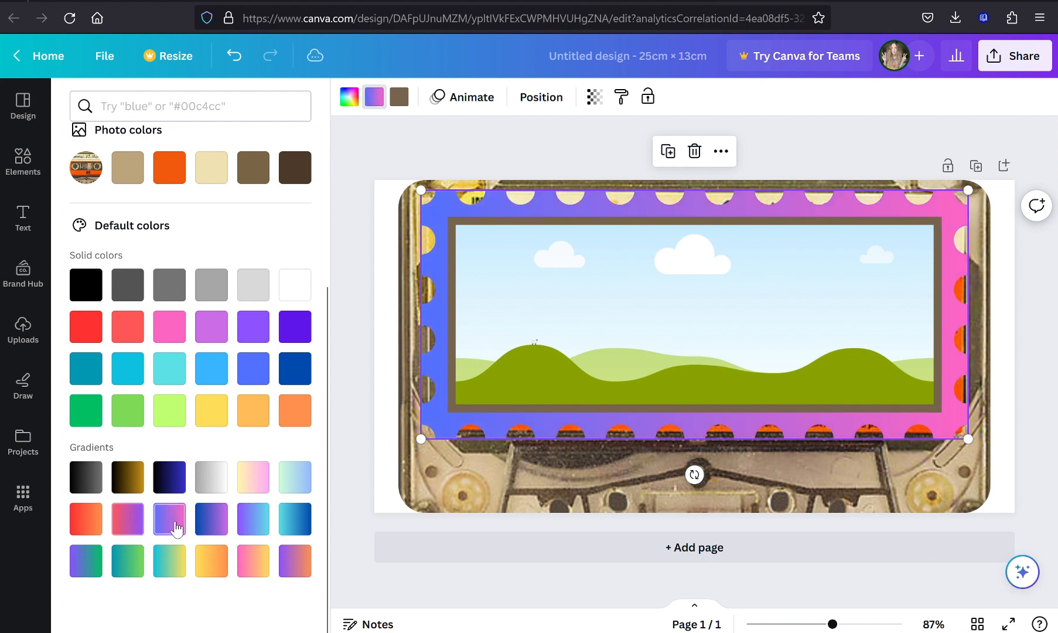
left_click(211, 523)
left_click(258, 526)
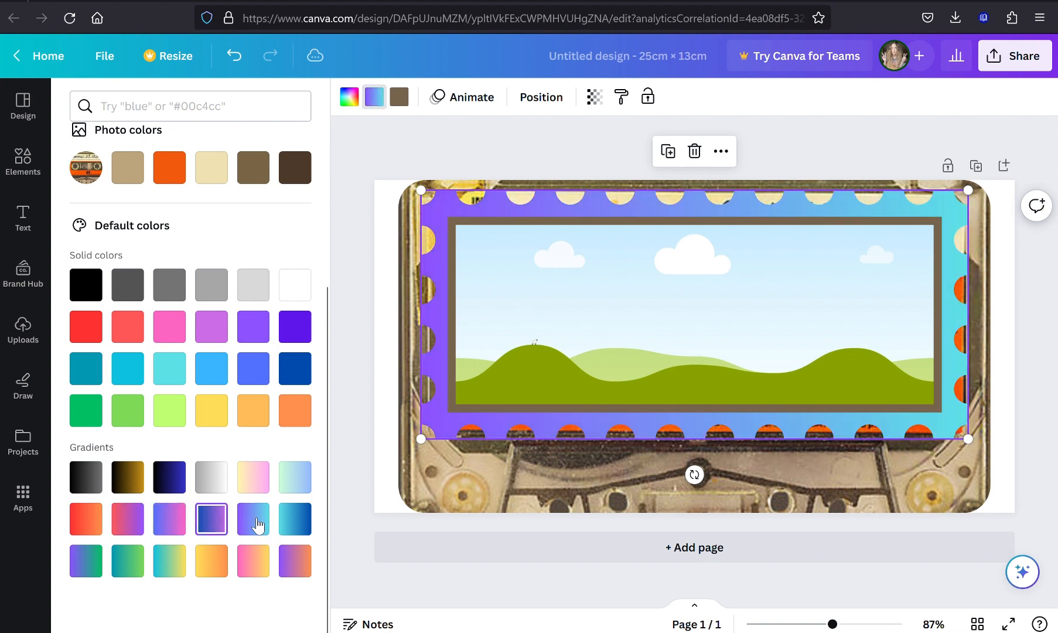
left_click(293, 524)
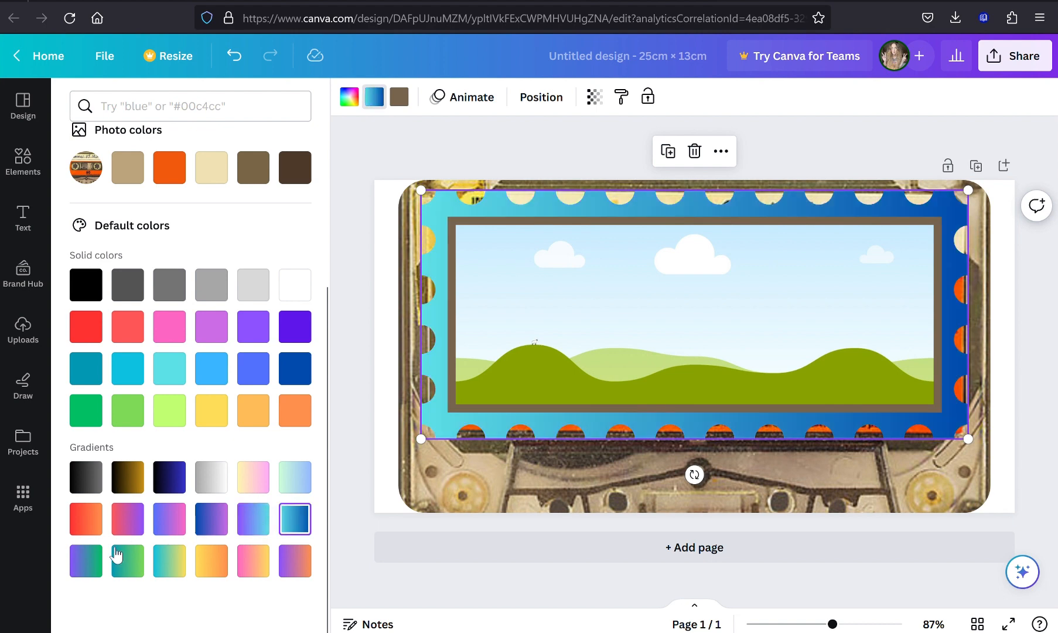
left_click(78, 564)
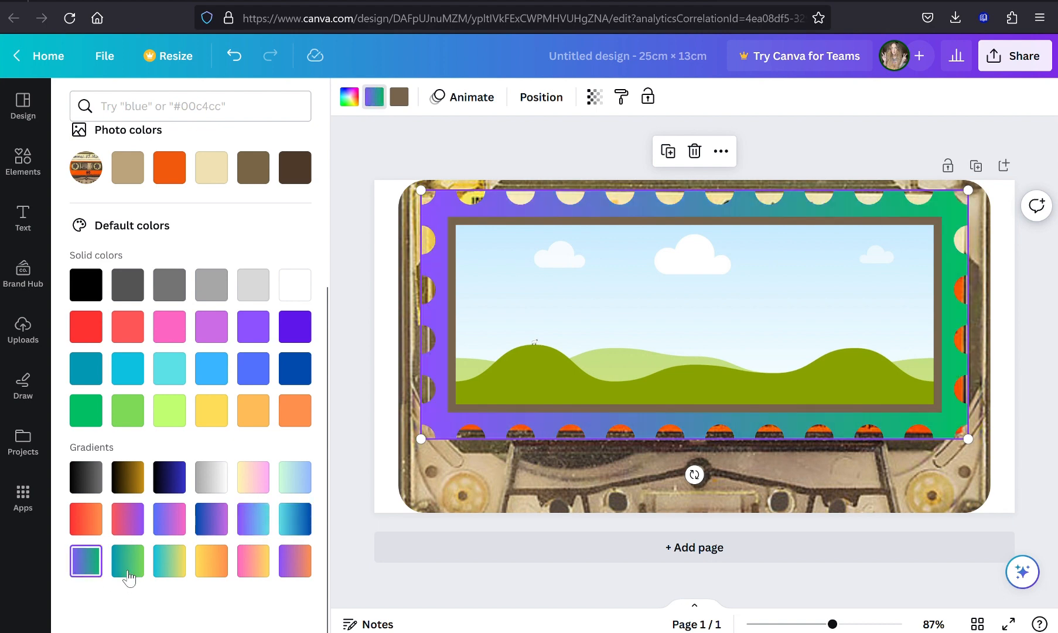
left_click(128, 562)
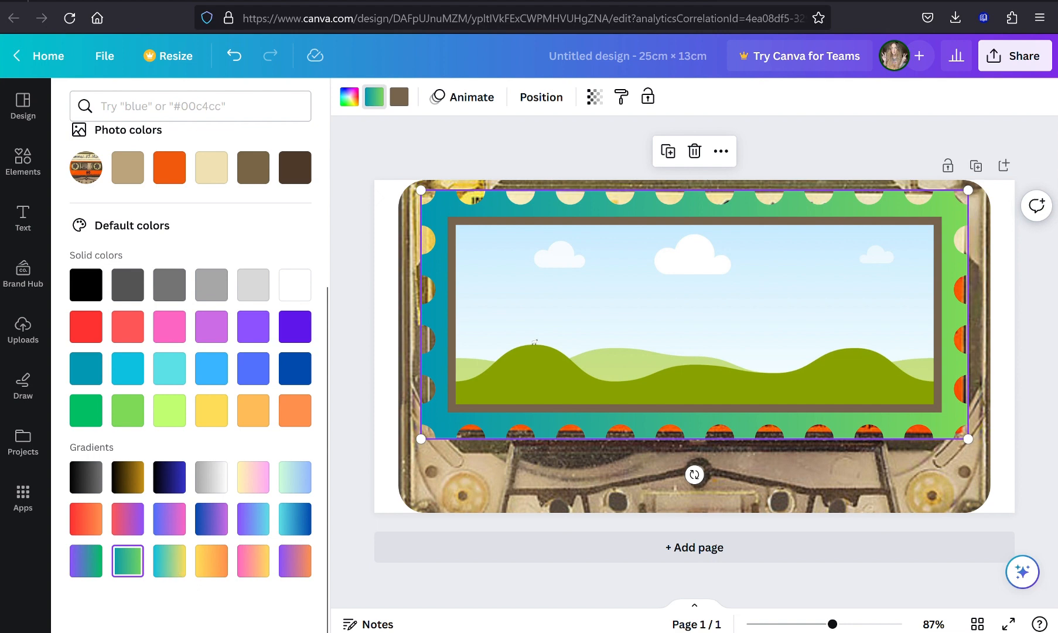
left_click(169, 563)
left_click(212, 568)
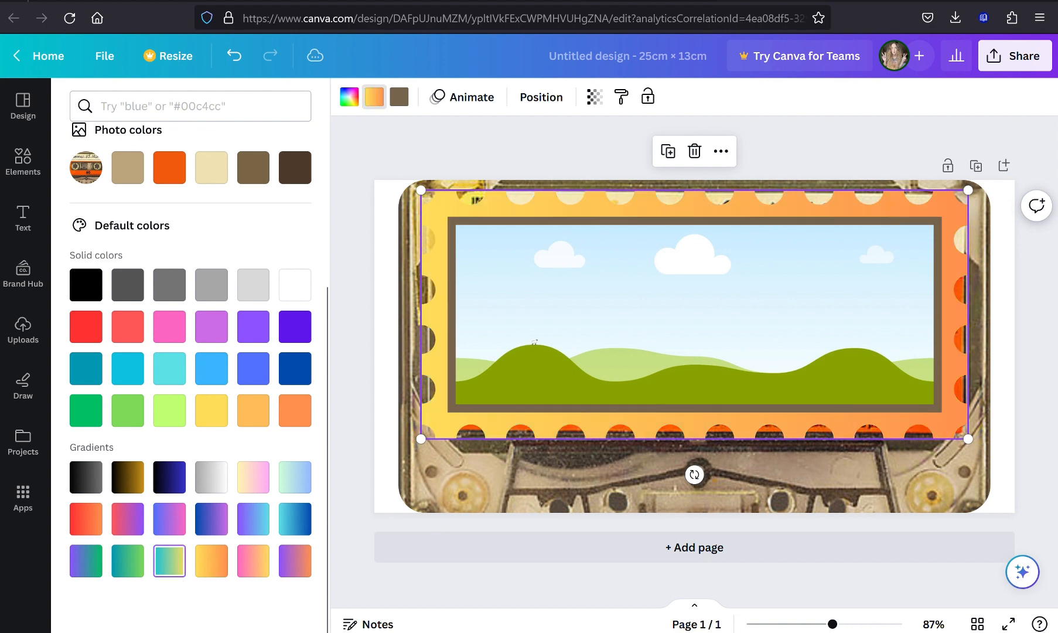
left_click(253, 564)
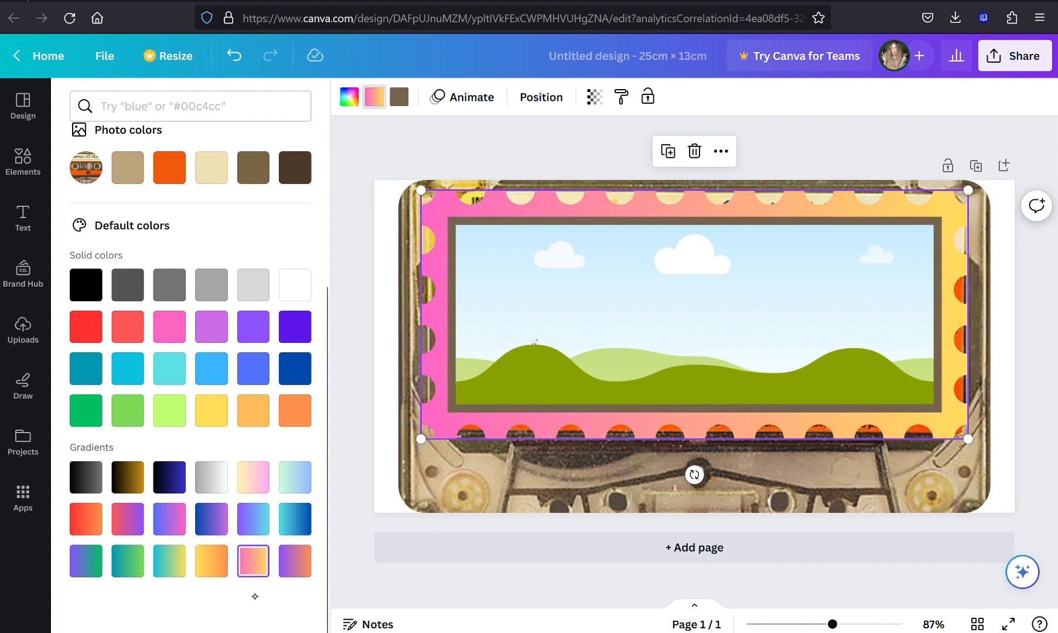
left_click(296, 562)
left_click(252, 563)
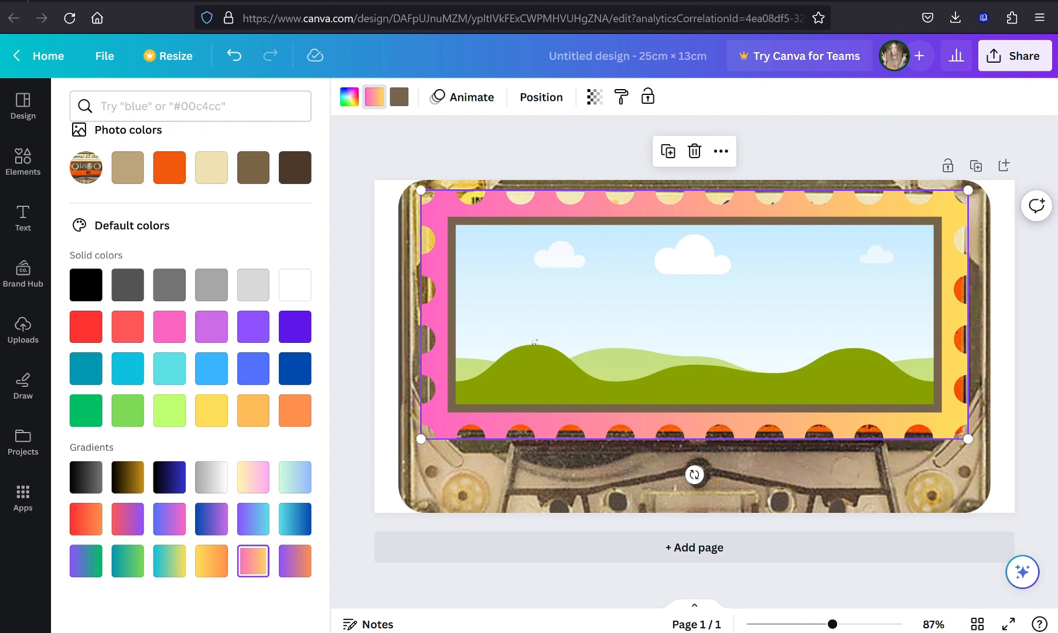
left_click(721, 152)
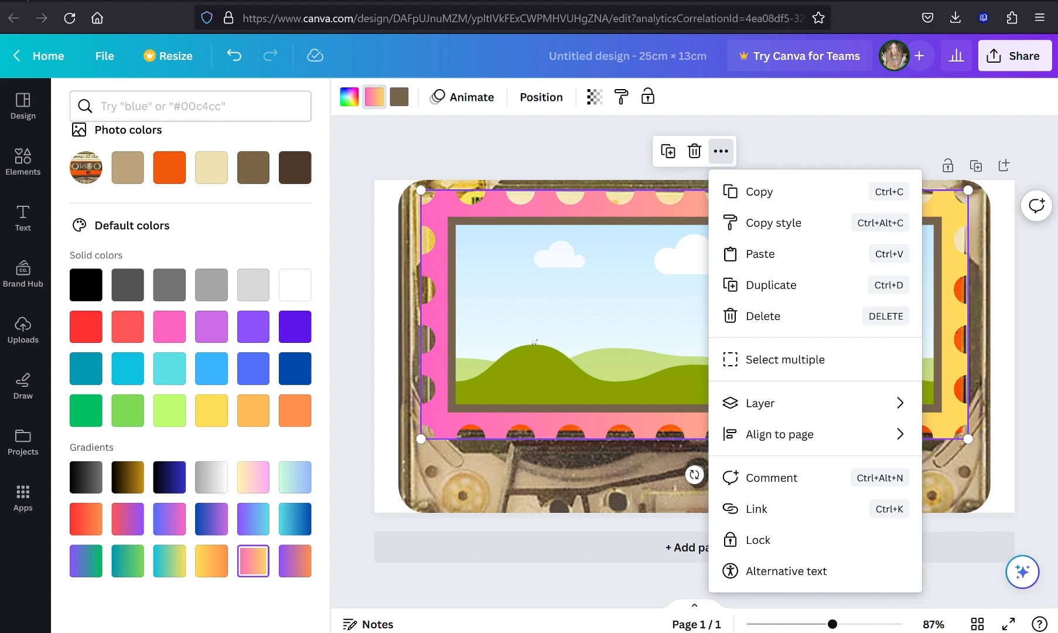
left_click(587, 159)
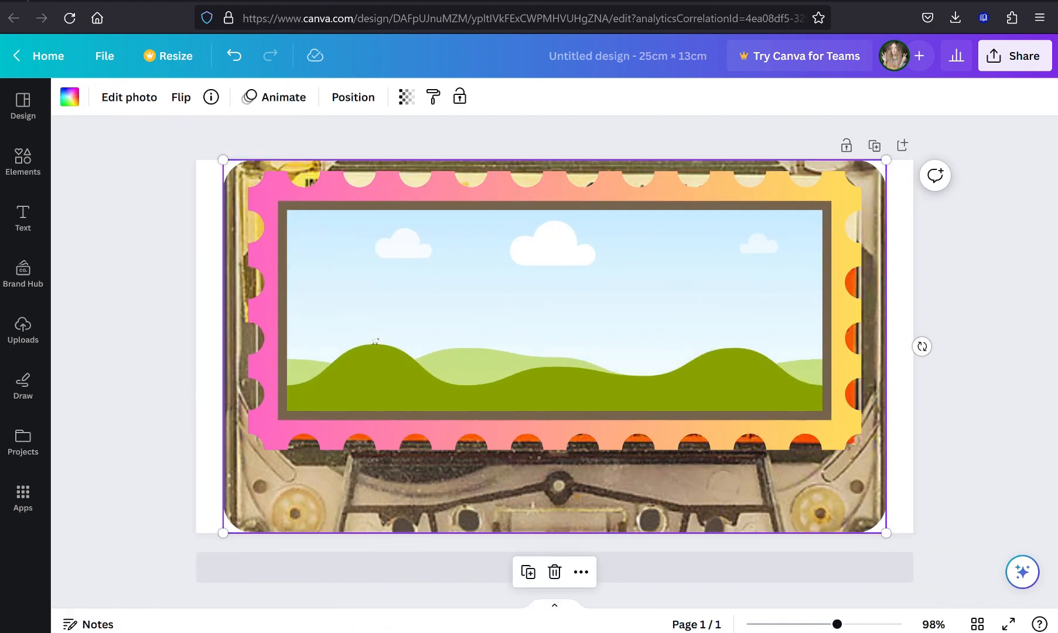
left_click(539, 606)
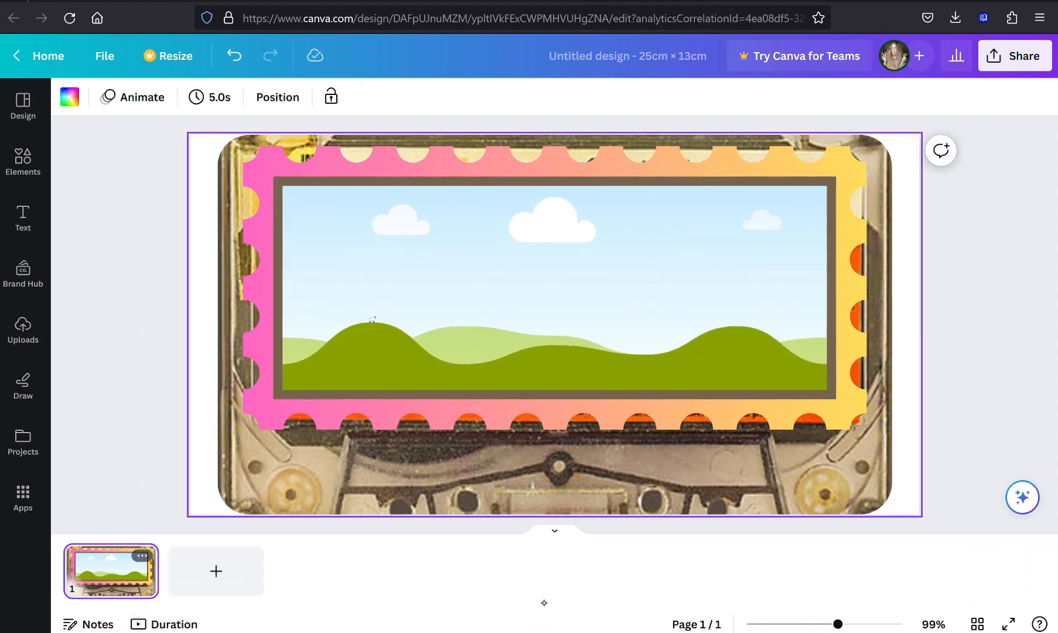
Step: Add the uploaded photo collage to the page and drop it into the stamp frame so it fills the opening
left_click(504, 352)
left_click(23, 330)
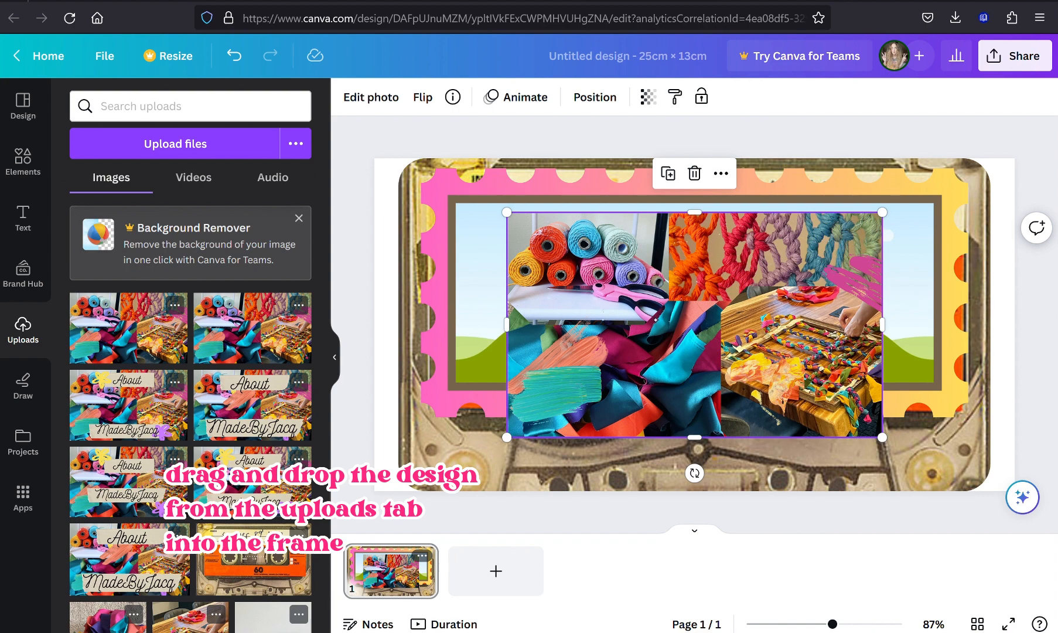
right_click(657, 320)
left_click_drag(656, 320, 522, 322)
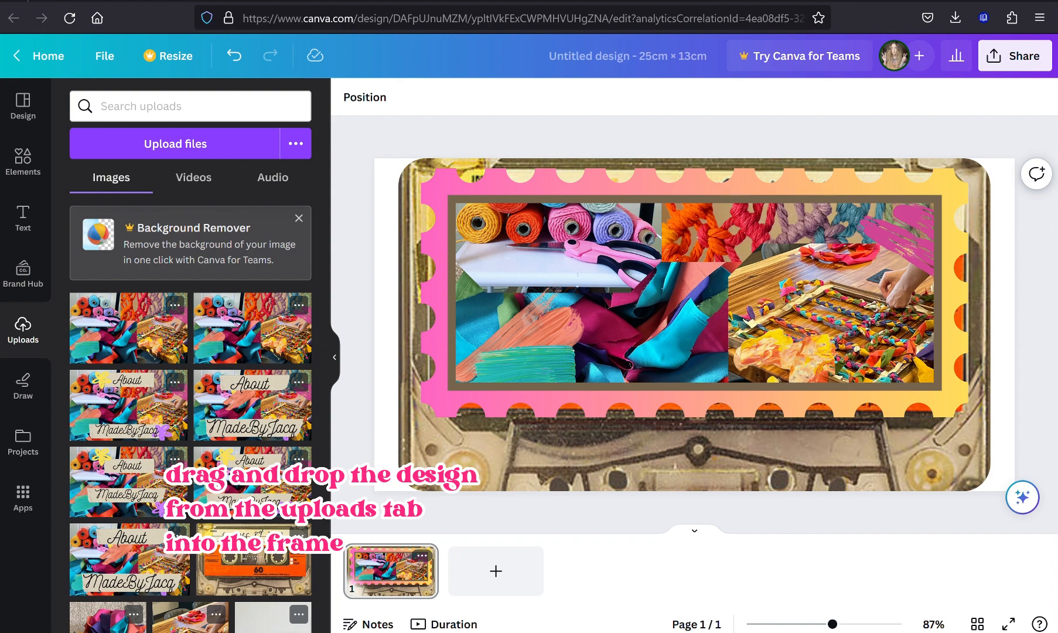
Step: Add the recently used cream torn-tape piece, shrink it and centre it over the stamp frame's upper edge
left_click(335, 357)
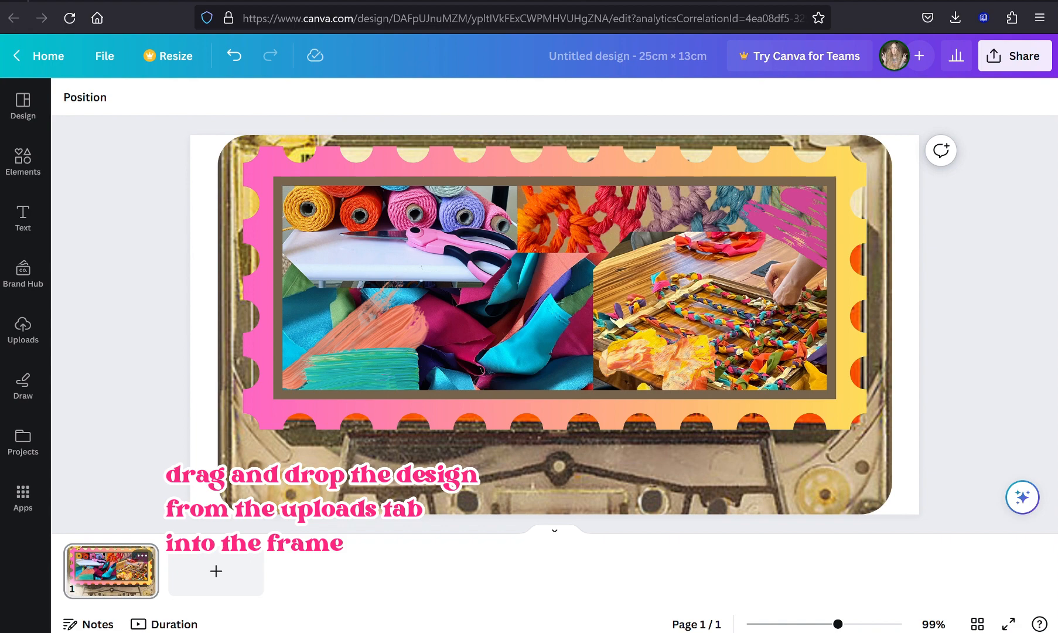
left_click(23, 159)
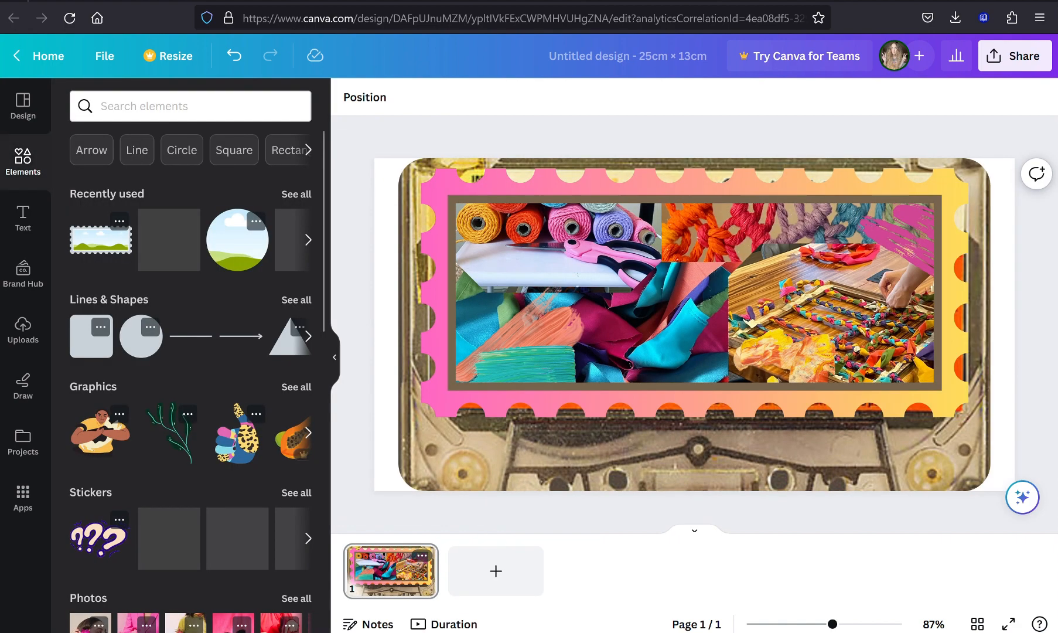
left_click(286, 241)
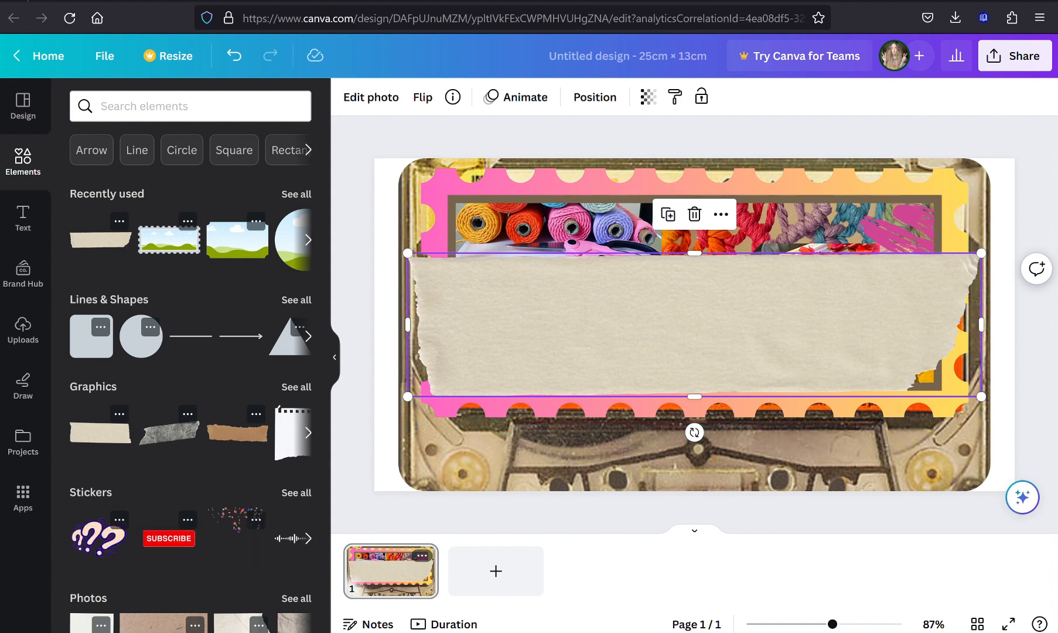
left_click_drag(981, 253, 639, 339)
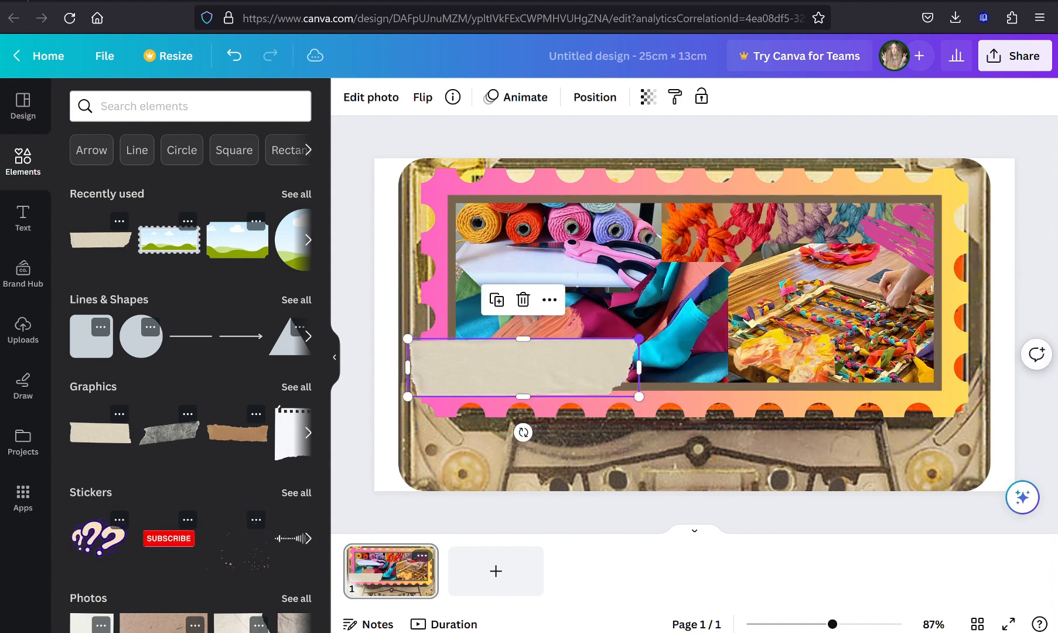
left_click(336, 359)
left_click_drag(375, 373, 569, 190)
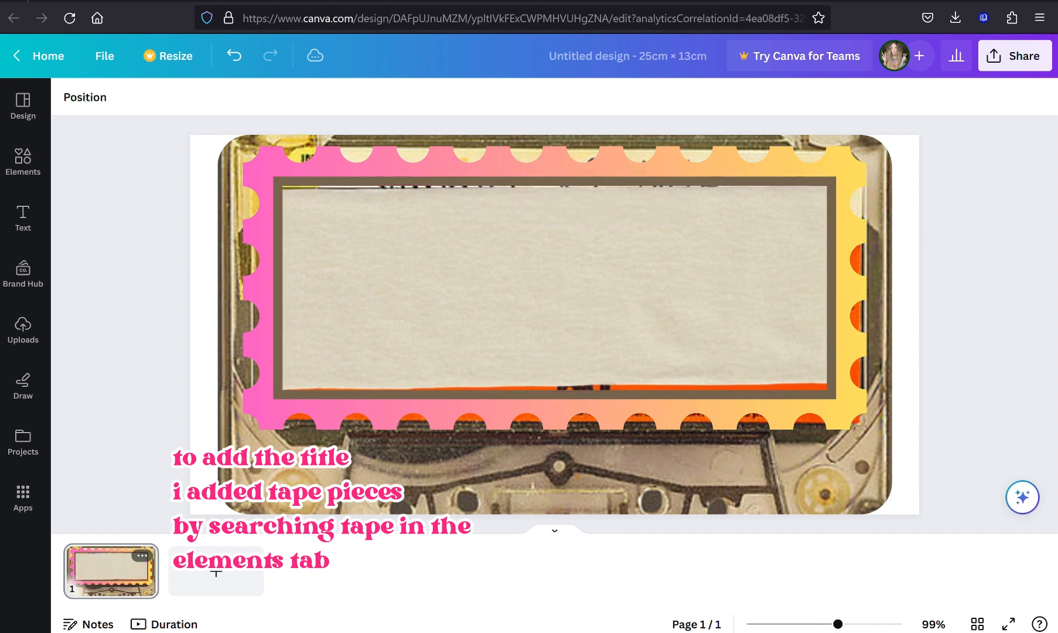
key("ctrl+z")
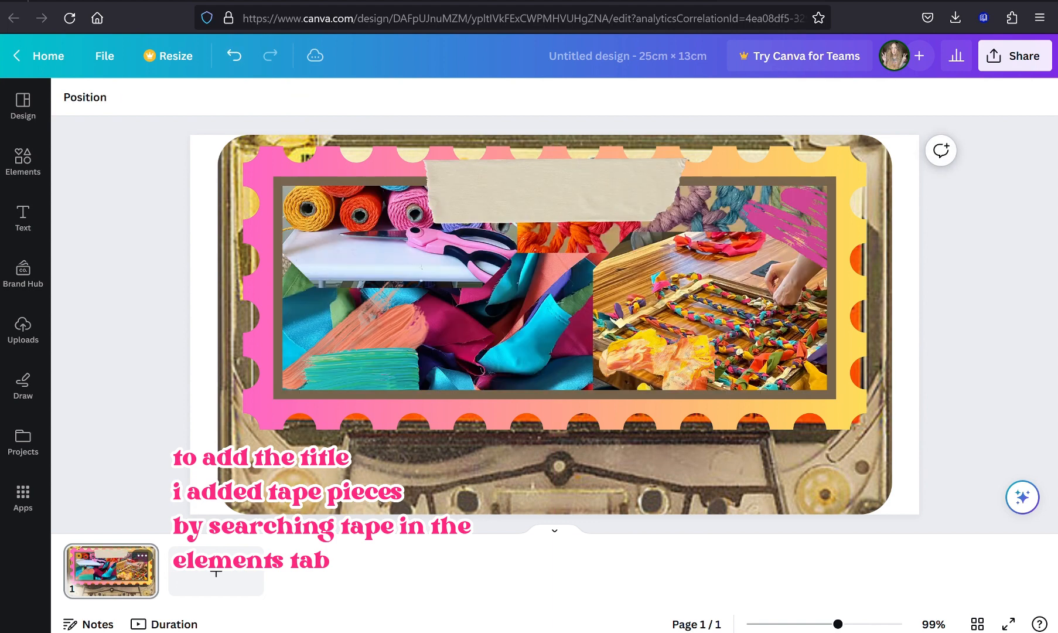
Step: Duplicate the tape piece, widen the copy and centre it over the stamp frame's lower edge
left_click(569, 190)
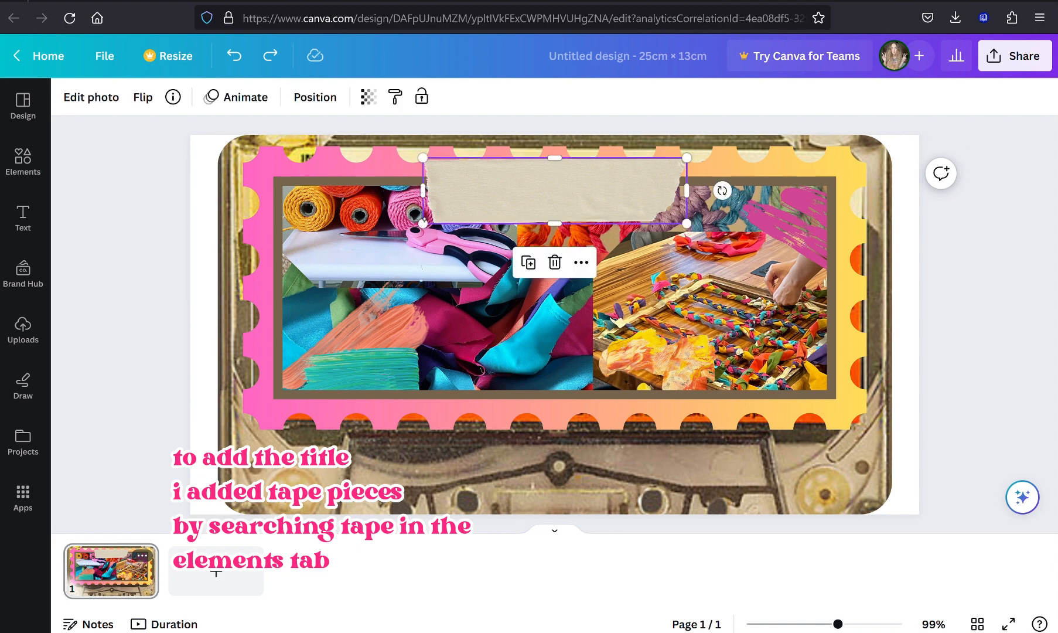
left_click(528, 265)
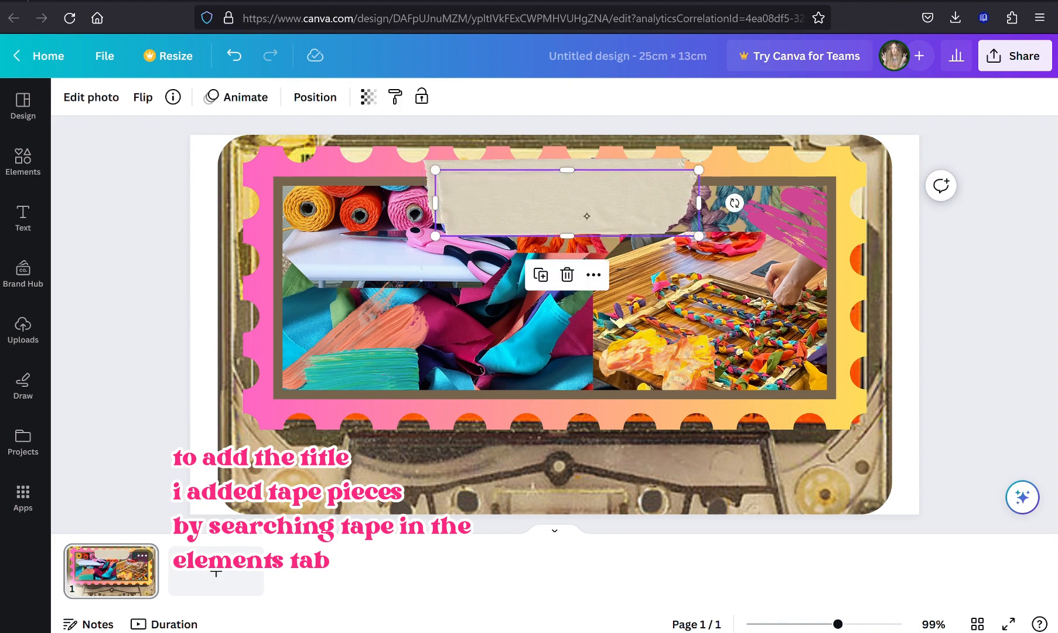
left_click_drag(583, 202, 576, 395)
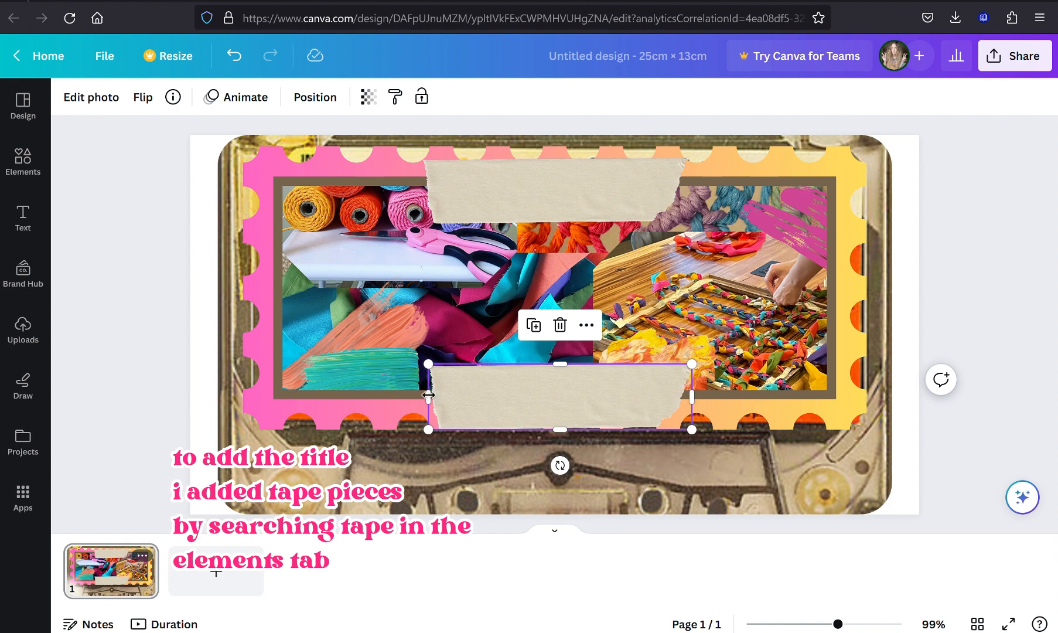
left_click_drag(423, 397, 345, 394)
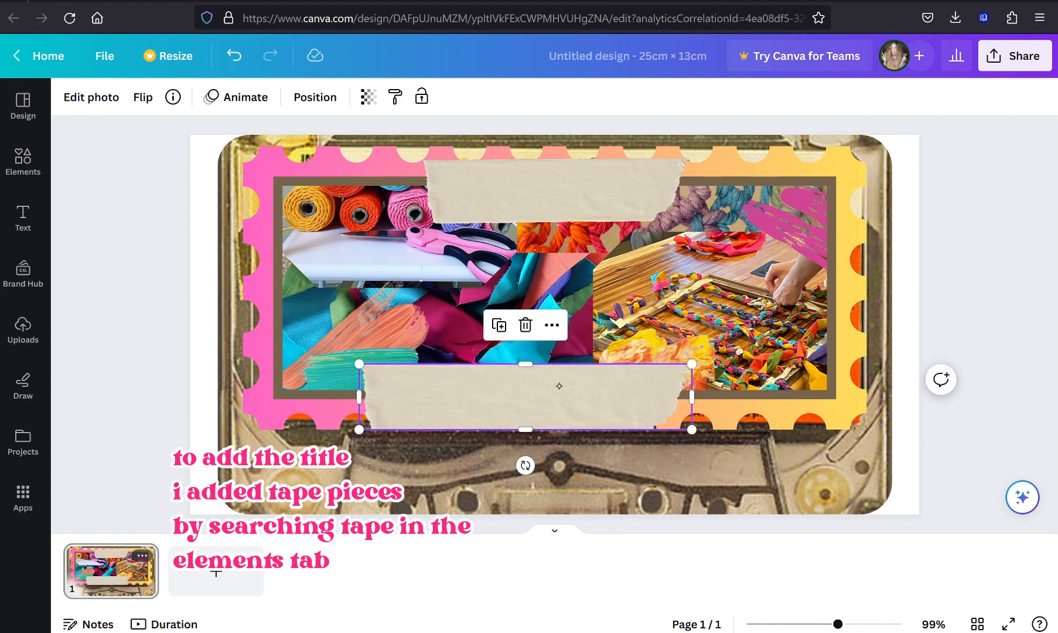
left_click_drag(548, 397, 559, 384)
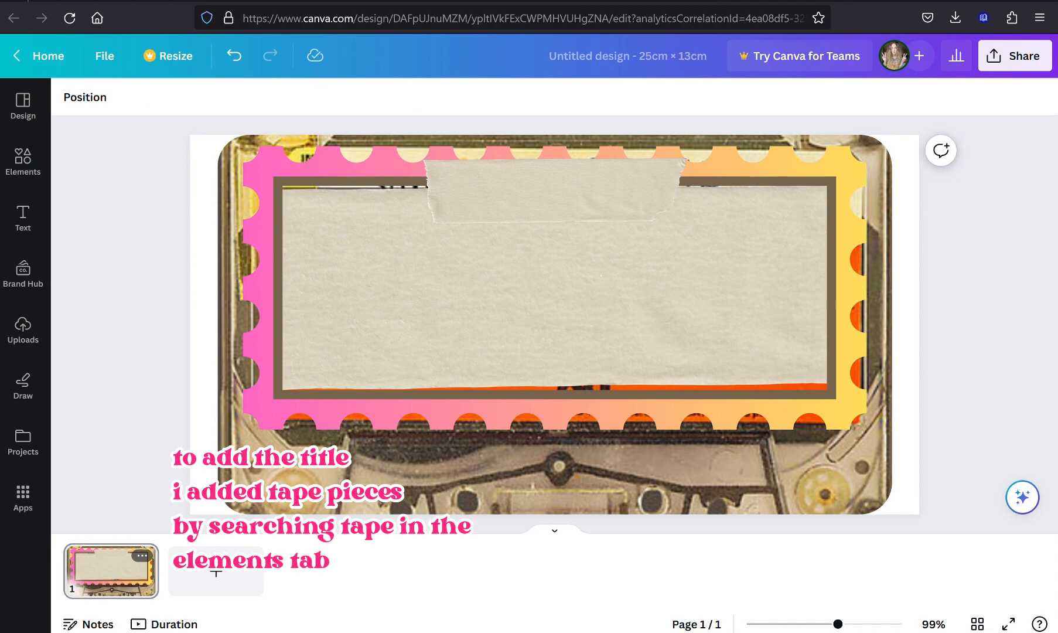
key("ctrl+z")
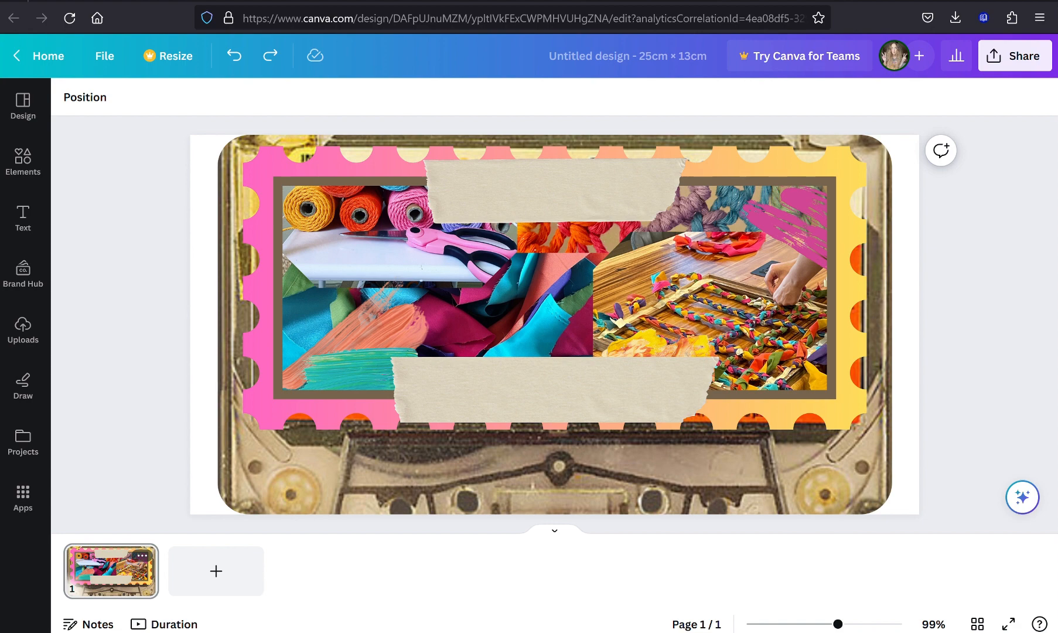
Step: Add a text box reading "About" and place it on the upper tape piece
left_click(23, 216)
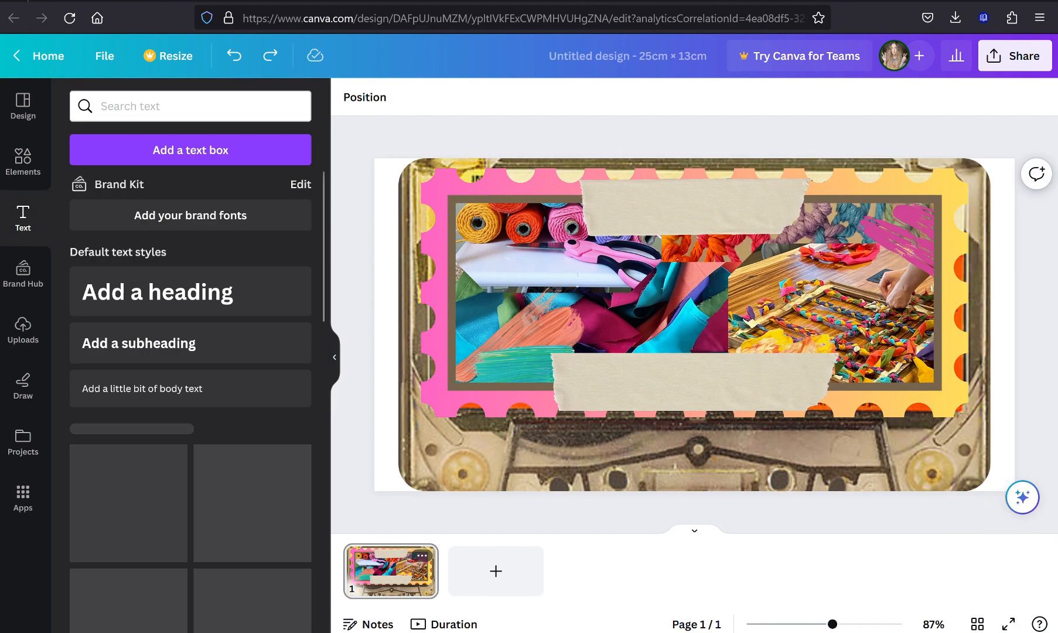
left_click(190, 150)
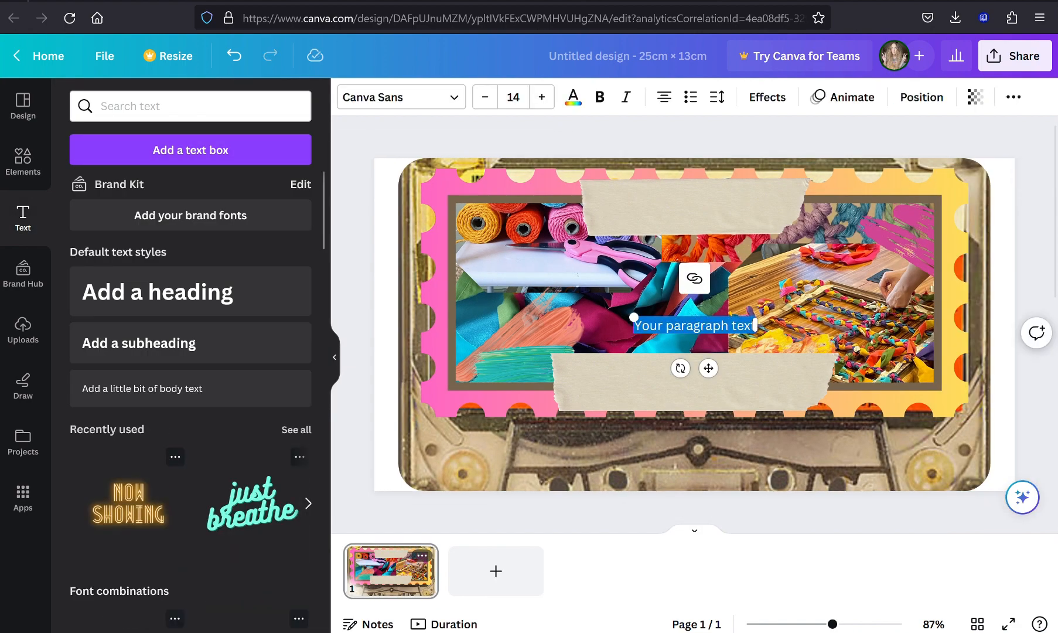
type("Abou")
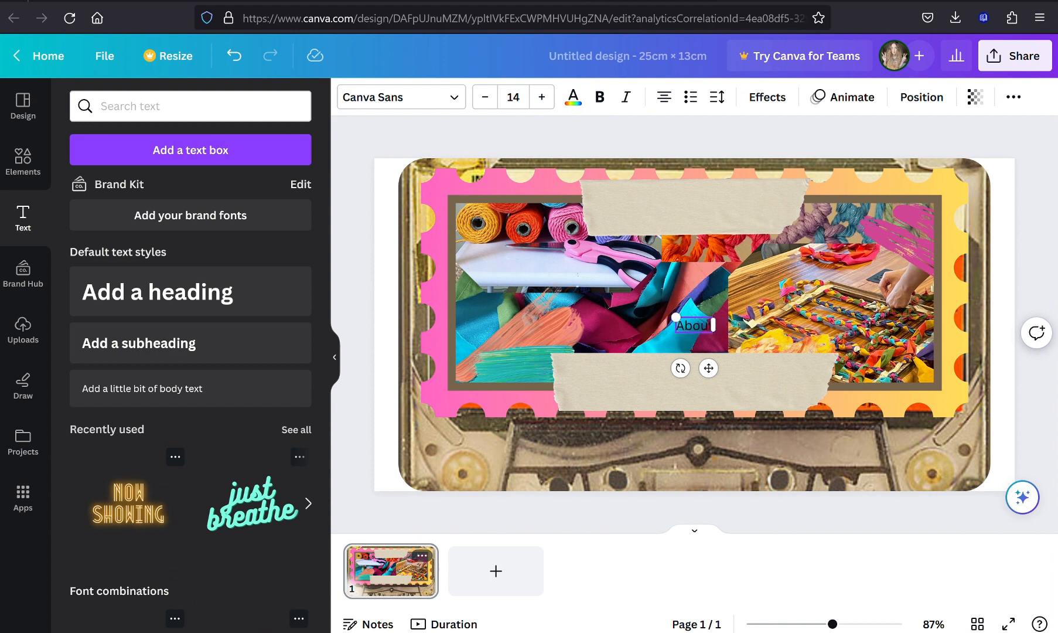
type("t")
left_click_drag(708, 368, 709, 250)
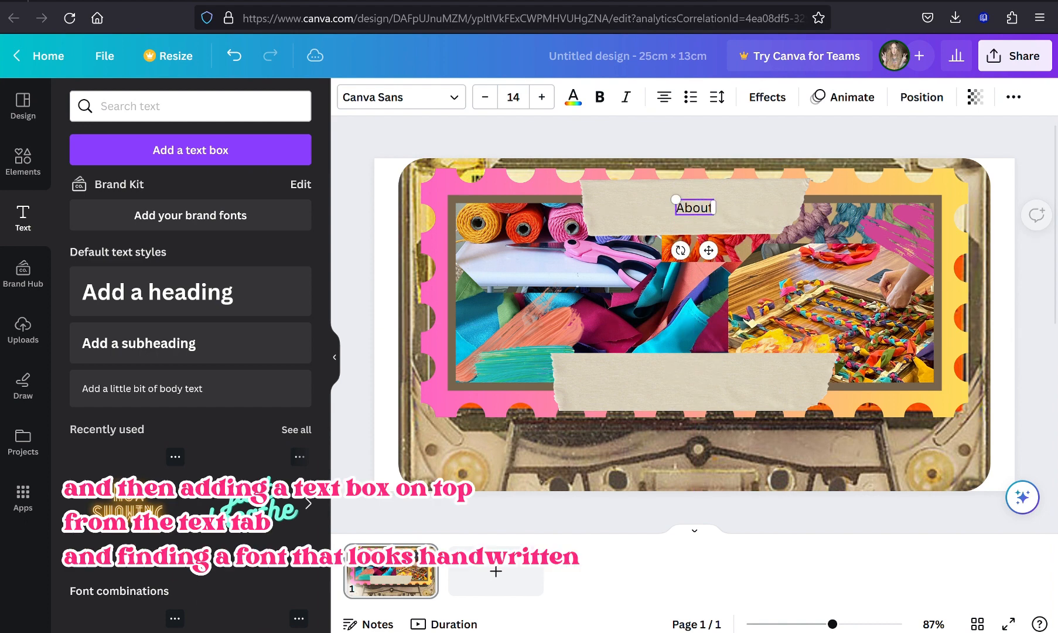
Step: Change the font of the About text to the recently used Nickainley
left_click(334, 361)
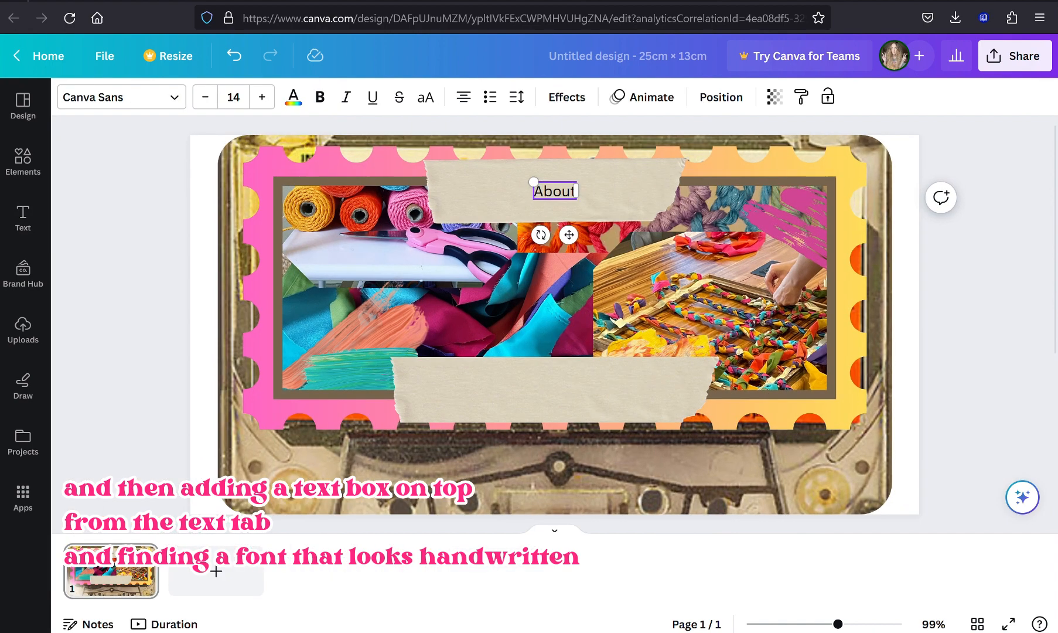
left_click(170, 97)
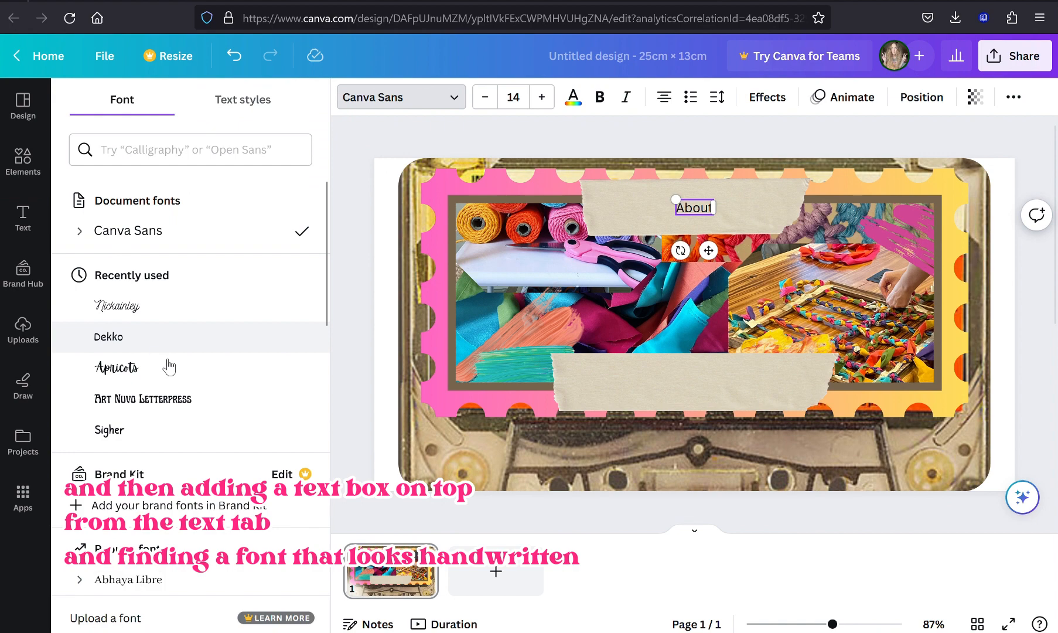
left_click(139, 309)
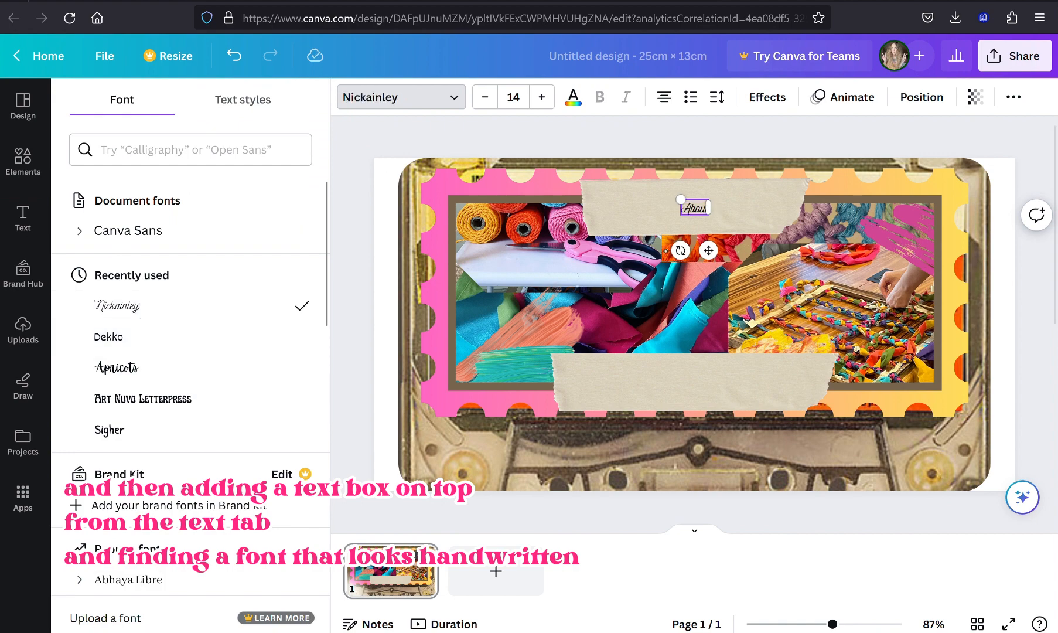
left_click(355, 346)
left_click(422, 267)
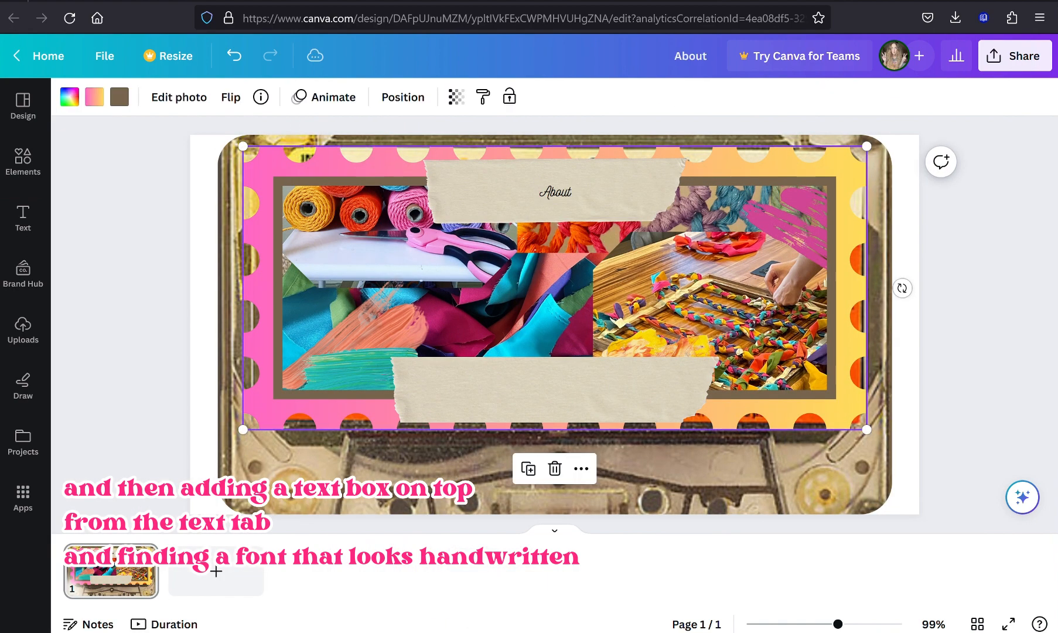
Step: Duplicate the About text and place the copy on the lower tape piece
left_click(555, 192)
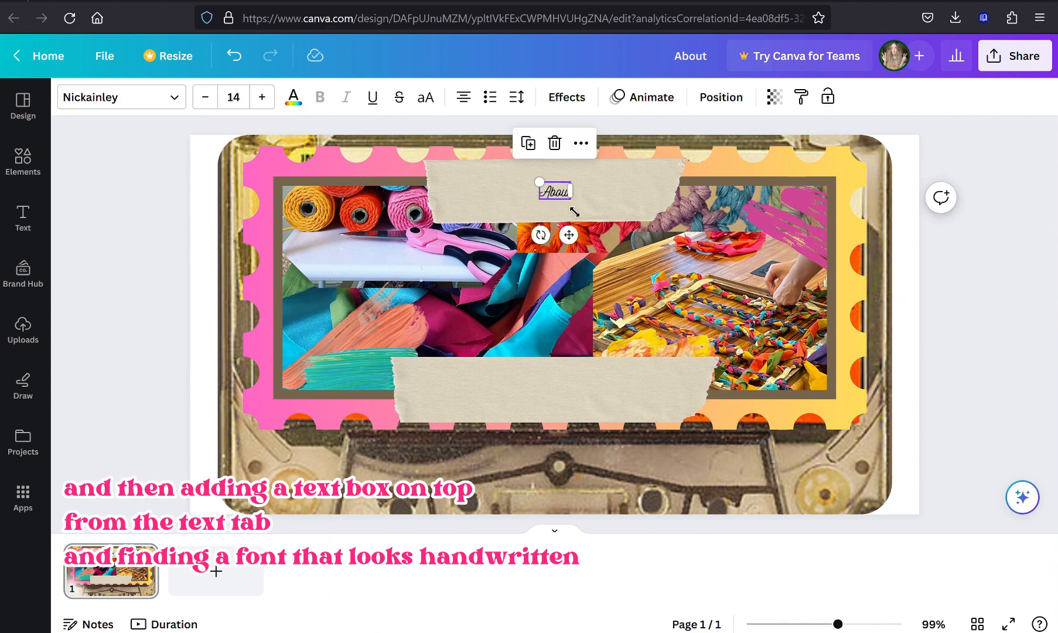
left_click(530, 143)
left_click_drag(582, 246, 568, 435)
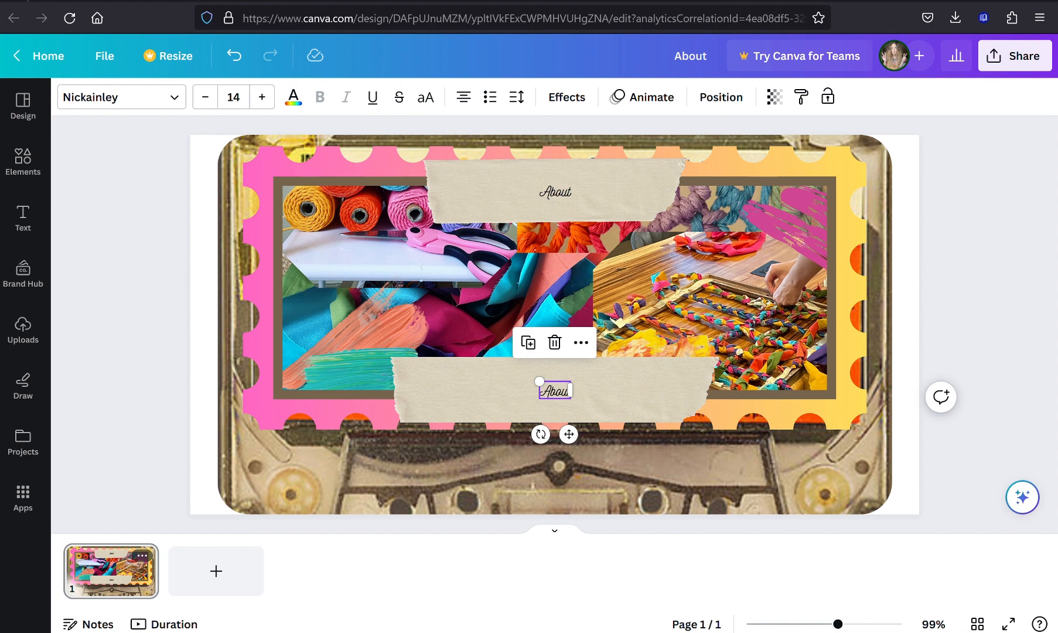
Step: Set the font size of the text on the lower tape piece to 40
left_click(262, 96)
left_click(261, 97)
left_click(262, 97)
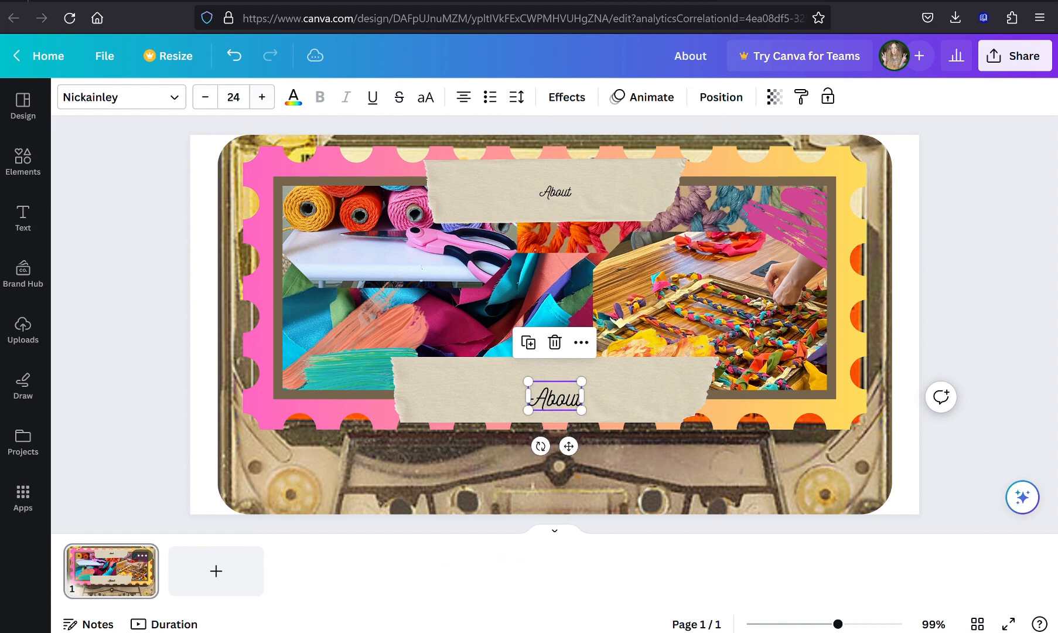
left_click(262, 97)
left_click(262, 97)
left_click(262, 97)
left_click(262, 97)
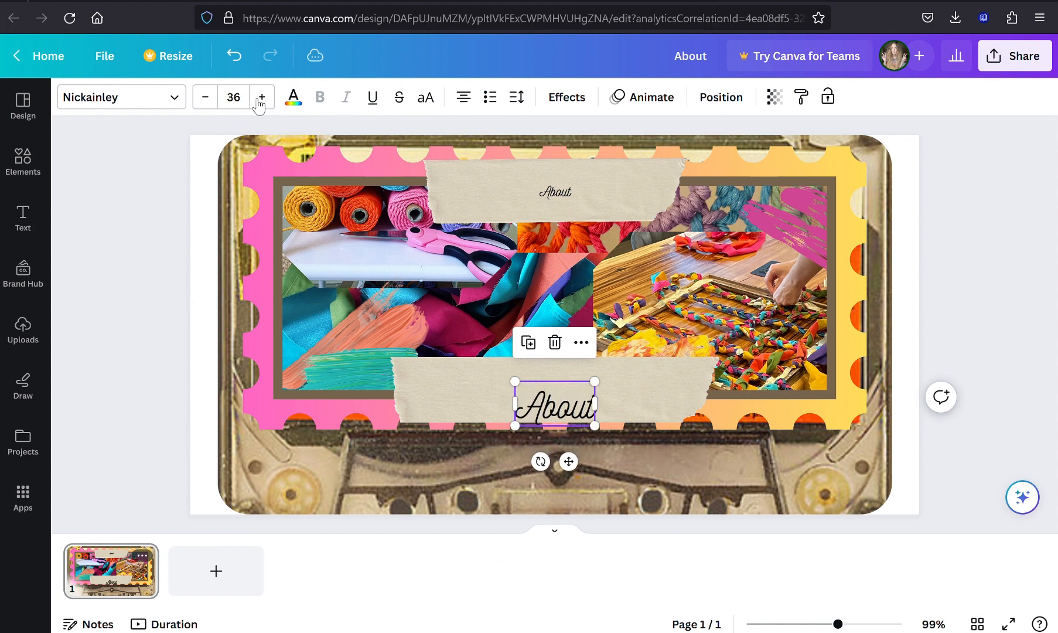
left_click(262, 97)
left_click(262, 96)
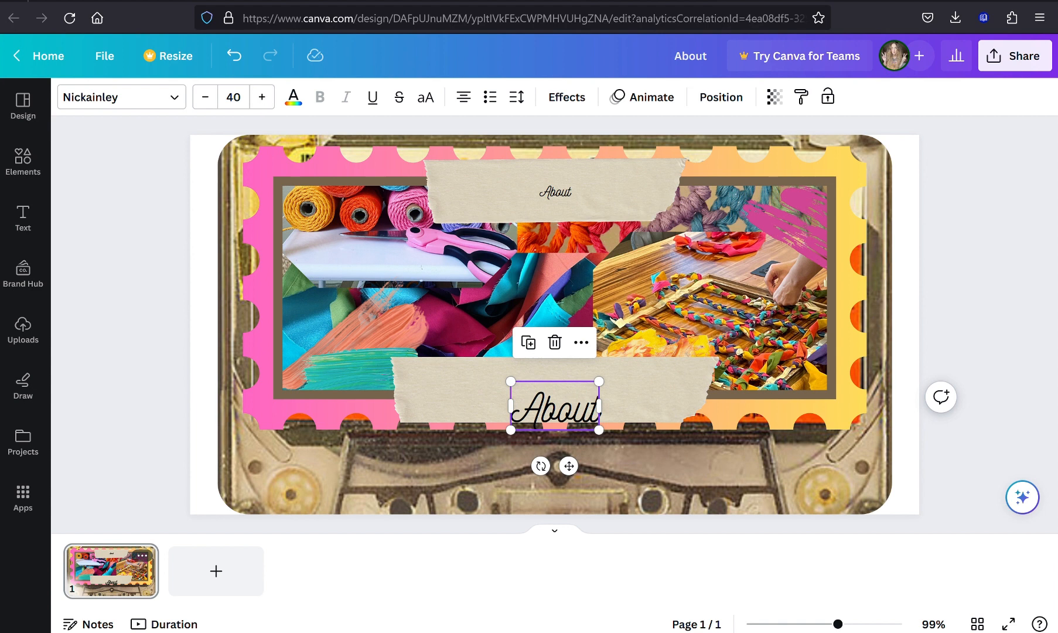
Step: Set the About text on the upper tape piece to size 40 and move it up to centre it on the tape
left_click(555, 192)
left_click(262, 97)
left_click(262, 97)
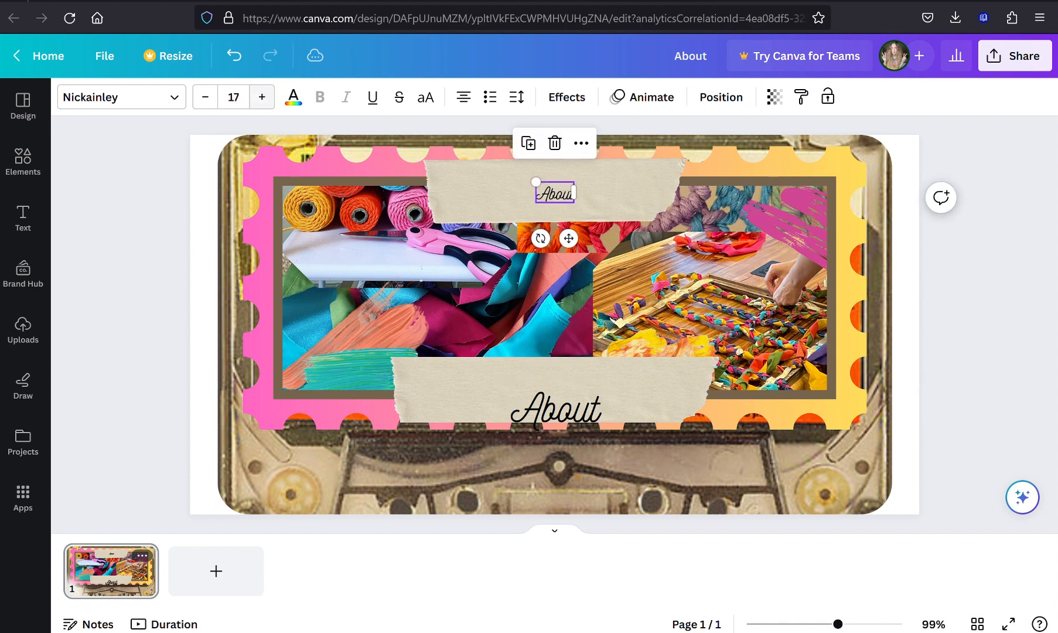
left_click(262, 97)
left_click(262, 97)
left_click(262, 96)
left_click(262, 97)
left_click(262, 97)
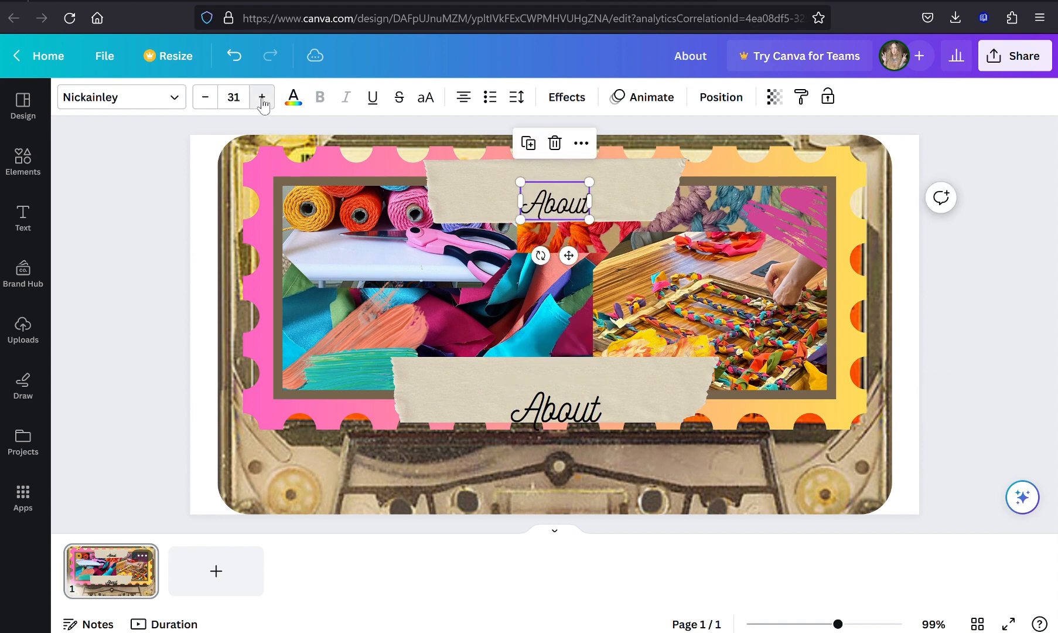
left_click(262, 97)
left_click(262, 97)
left_click(262, 96)
left_click(262, 97)
left_click(262, 97)
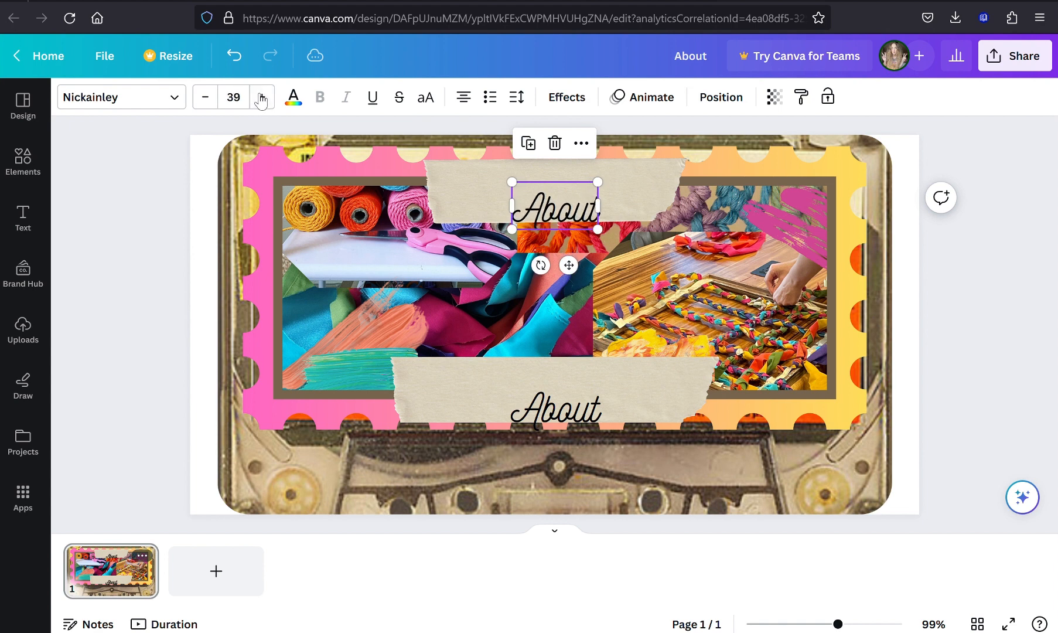
left_click(262, 97)
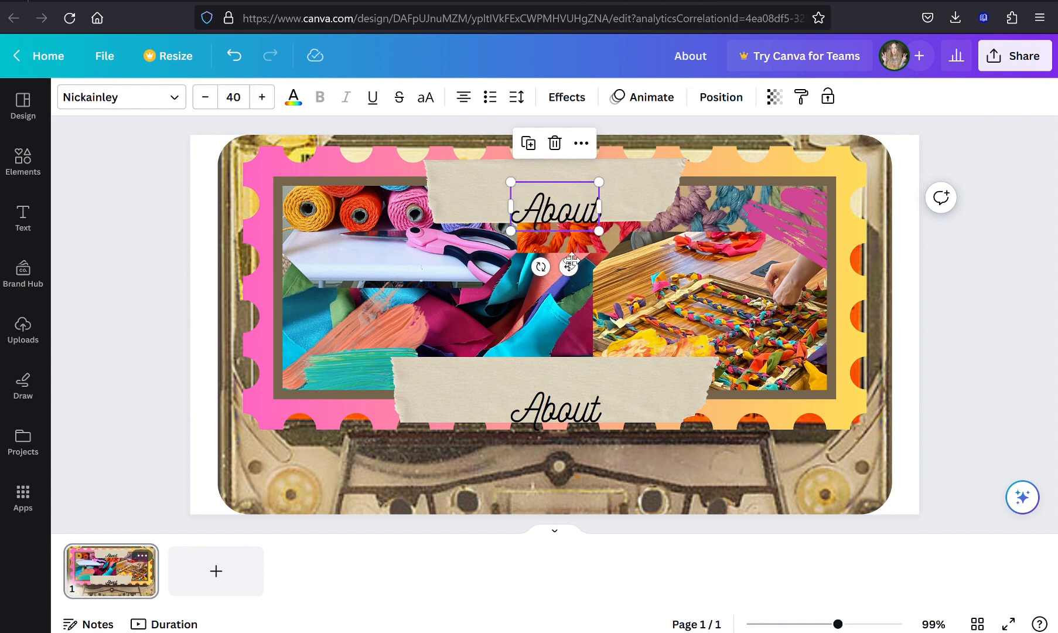
left_click_drag(568, 266, 569, 250)
Step: Move the lower text up to centre it on its tape piece and replace its wording with "MadeByJacq.com"
left_click(556, 411)
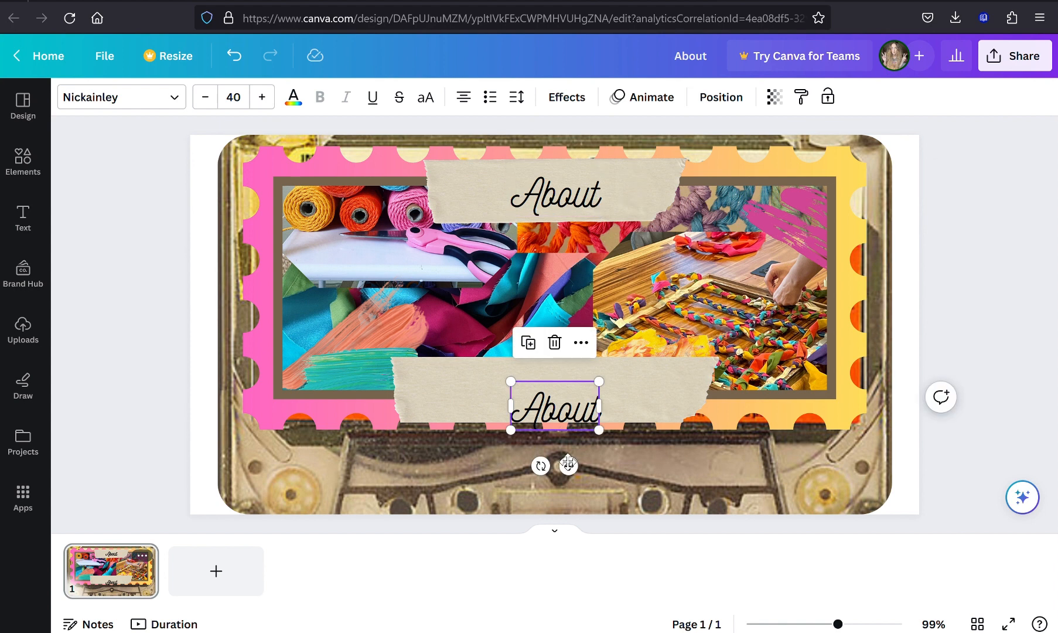
left_click_drag(568, 463, 568, 453)
double_click(557, 392)
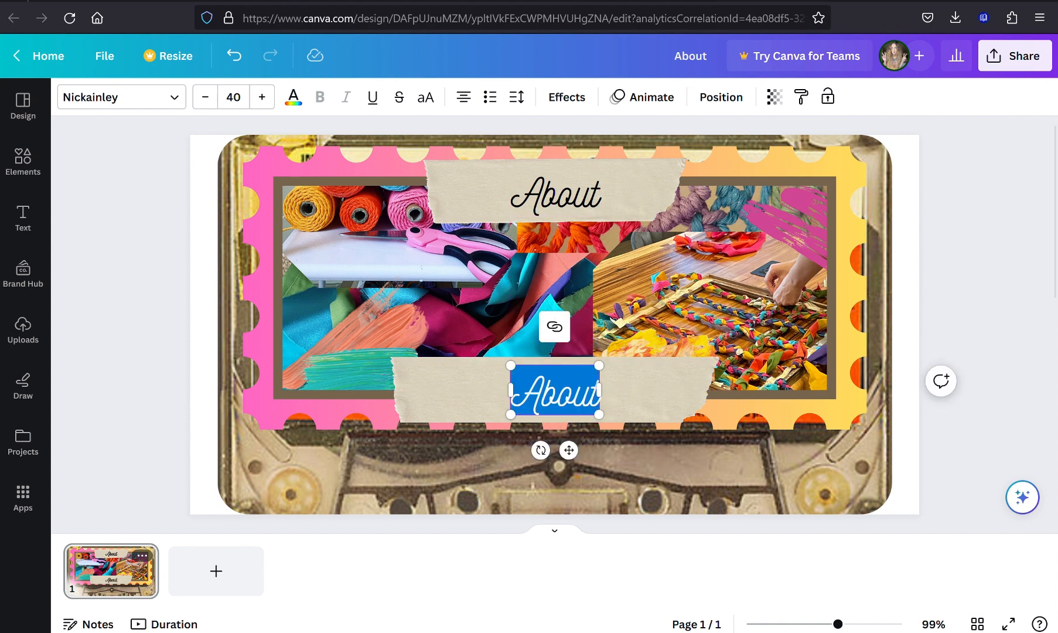
type("Mad")
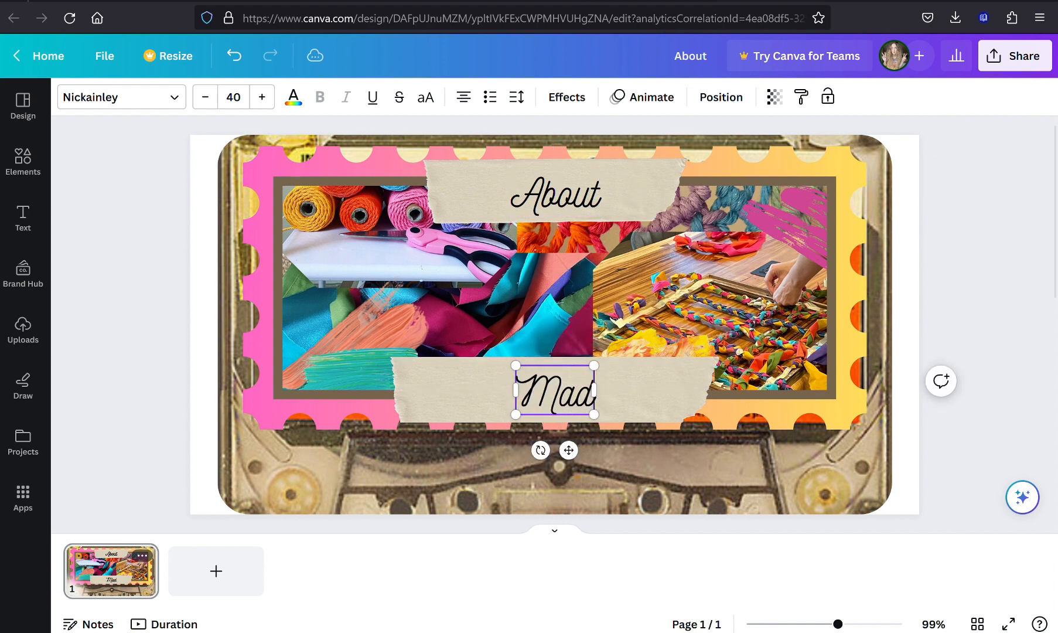
type("eByJacq")
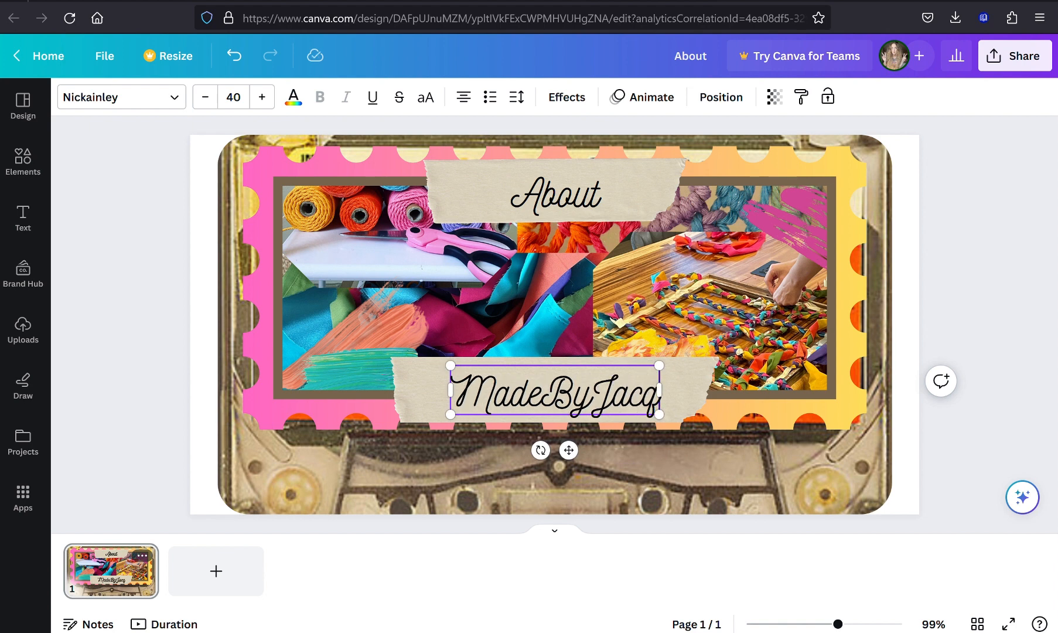
type(".com")
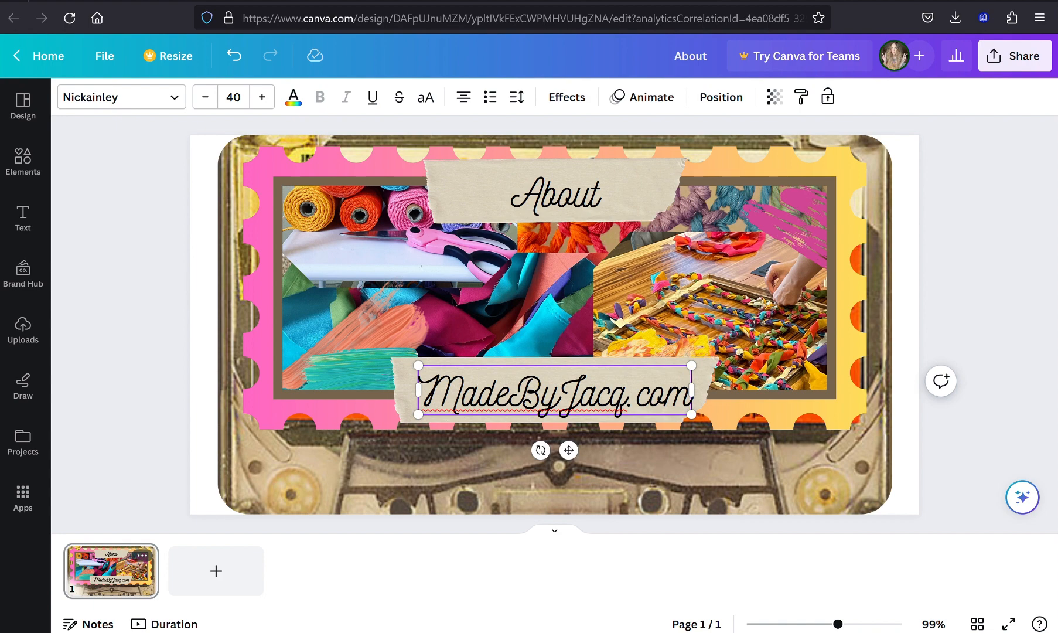
Step: Shrink and narrow the upper tape piece so it fits closely around the About text
left_click(645, 181)
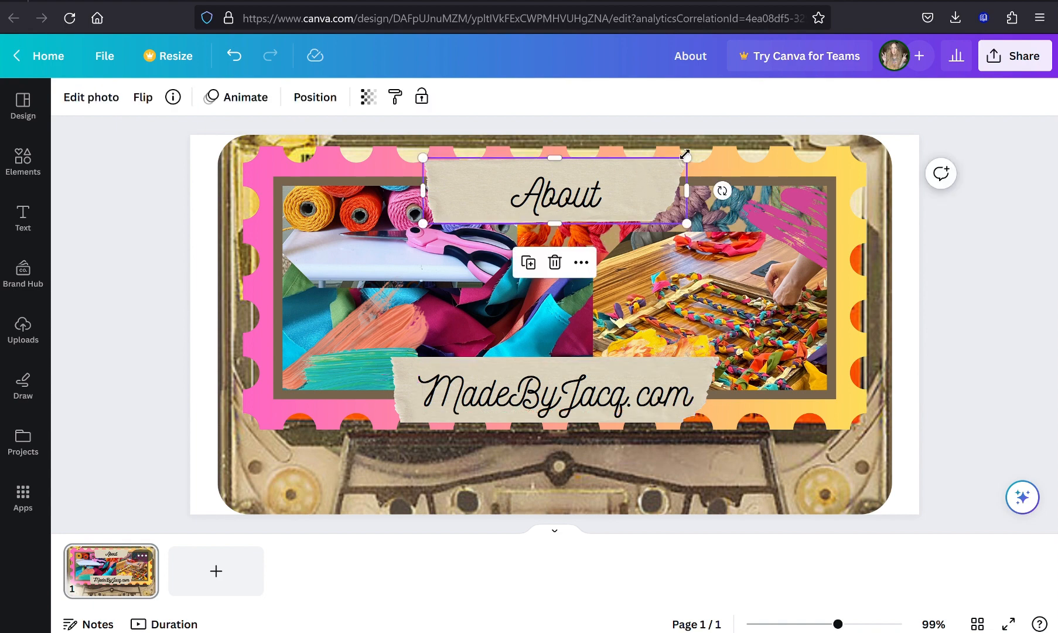
left_click_drag(686, 156, 653, 166)
left_click_drag(423, 194, 469, 194)
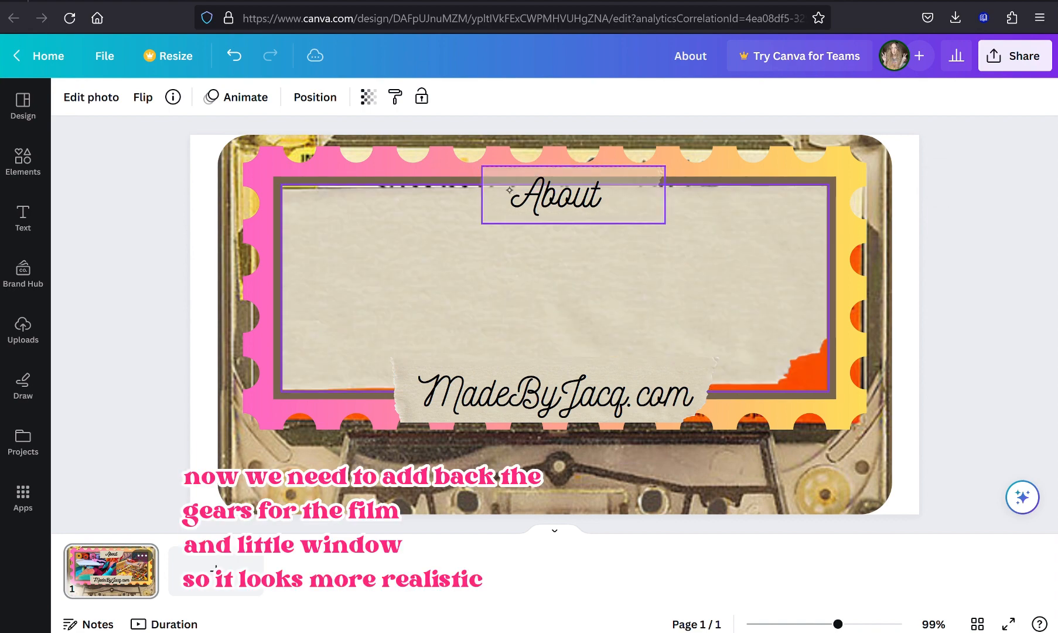
left_click_drag(510, 190, 503, 190)
left_click(233, 56)
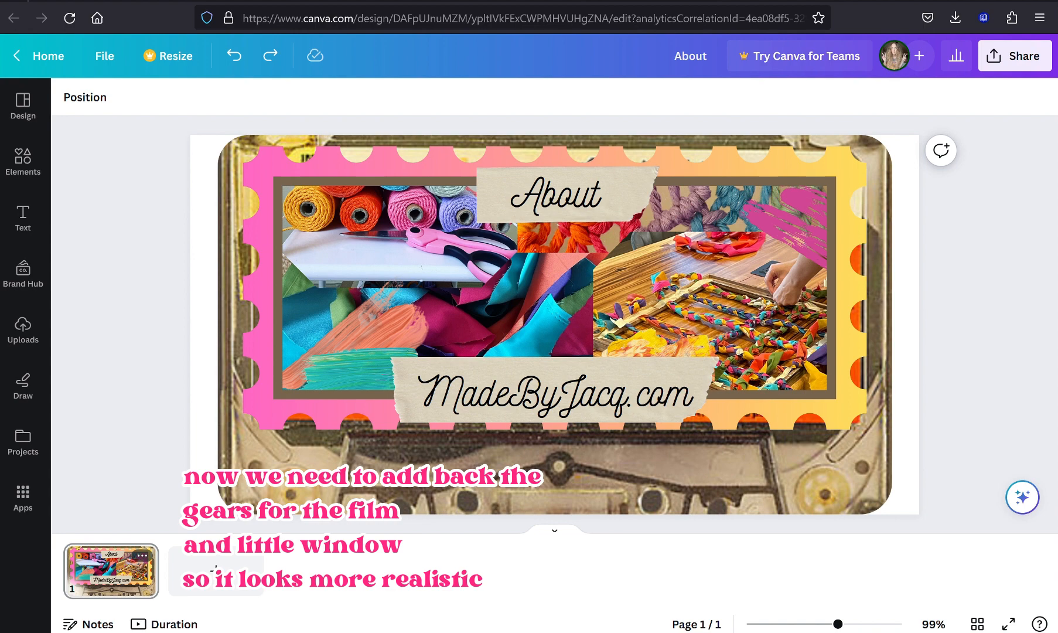
Step: Add a circular frame from the recently used elements and fill it with the uploaded "Summer 89' Mix" cassette photo
left_click(22, 162)
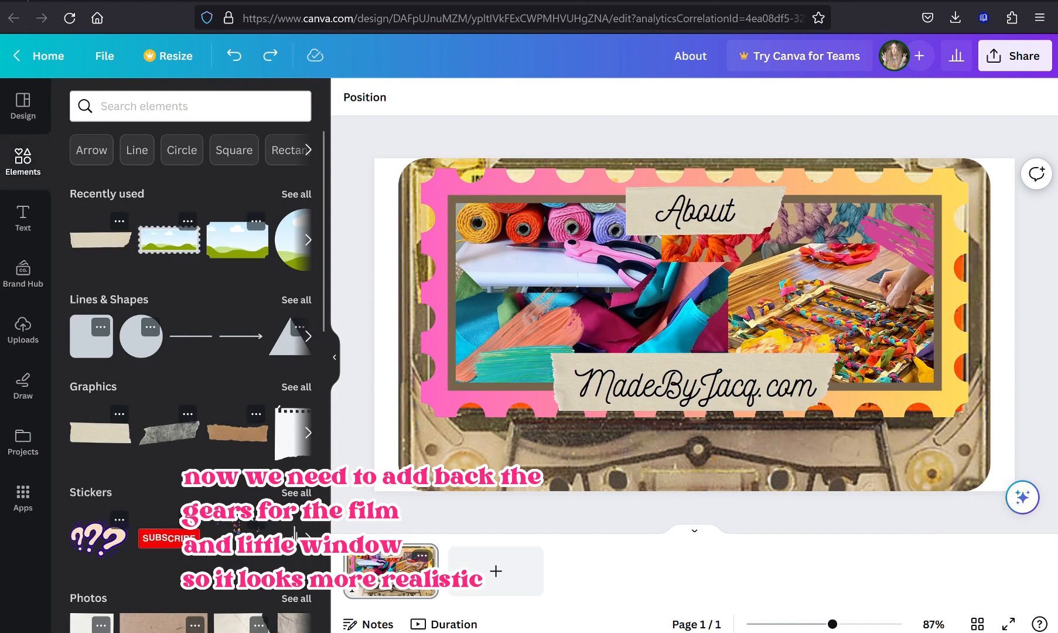
left_click(296, 194)
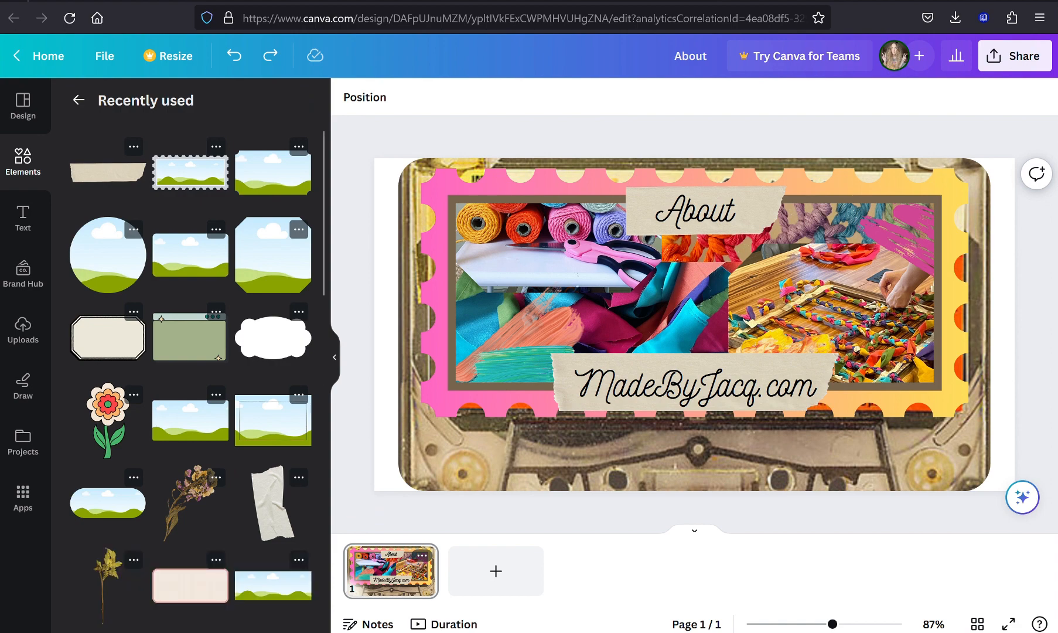
left_click(94, 258)
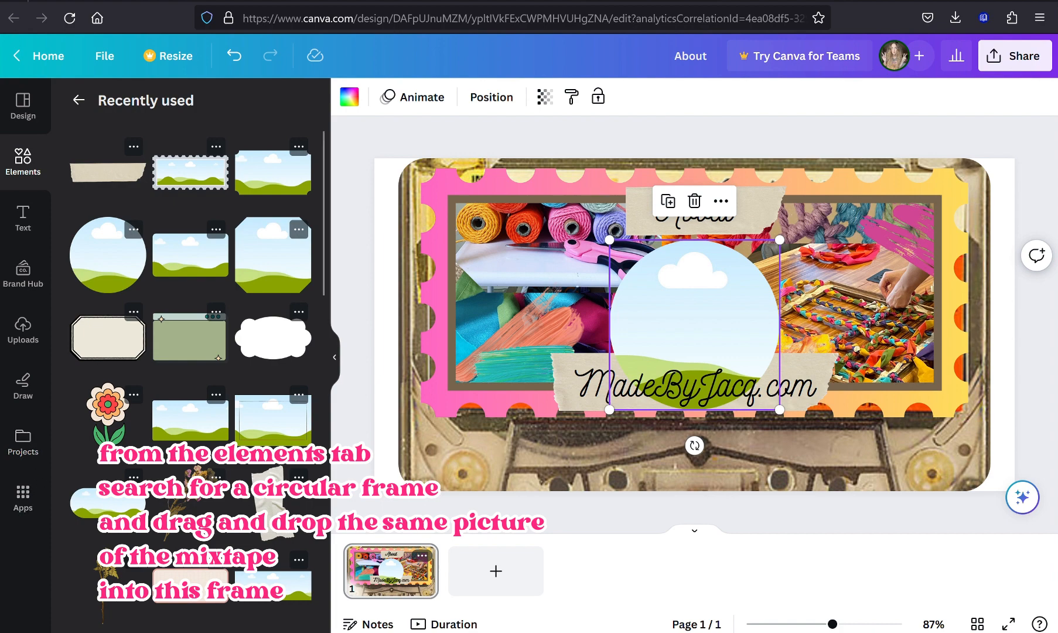
left_click(22, 329)
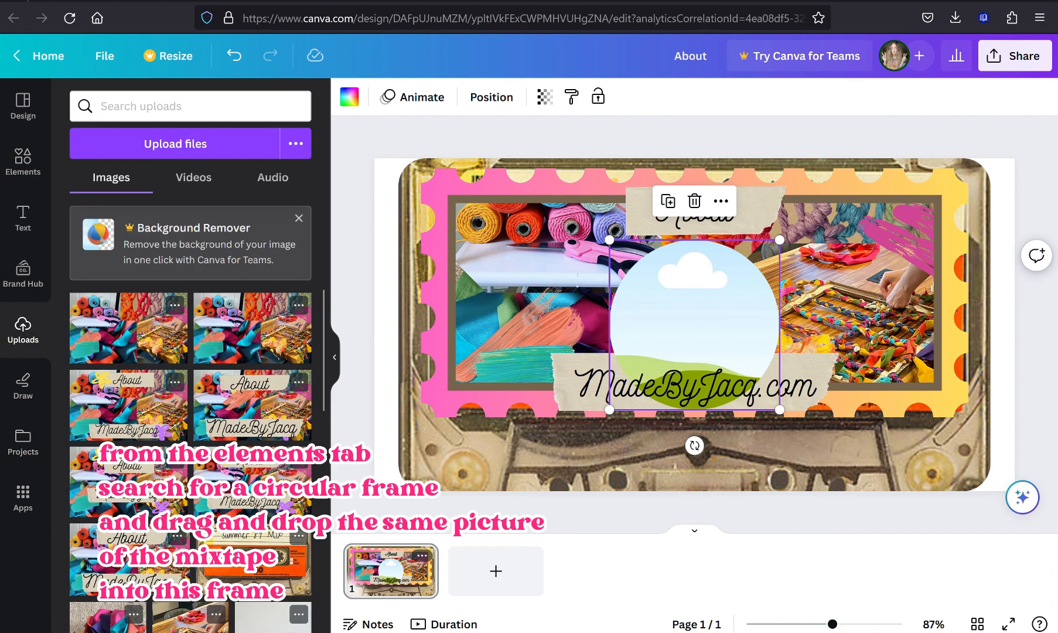
left_click(258, 566)
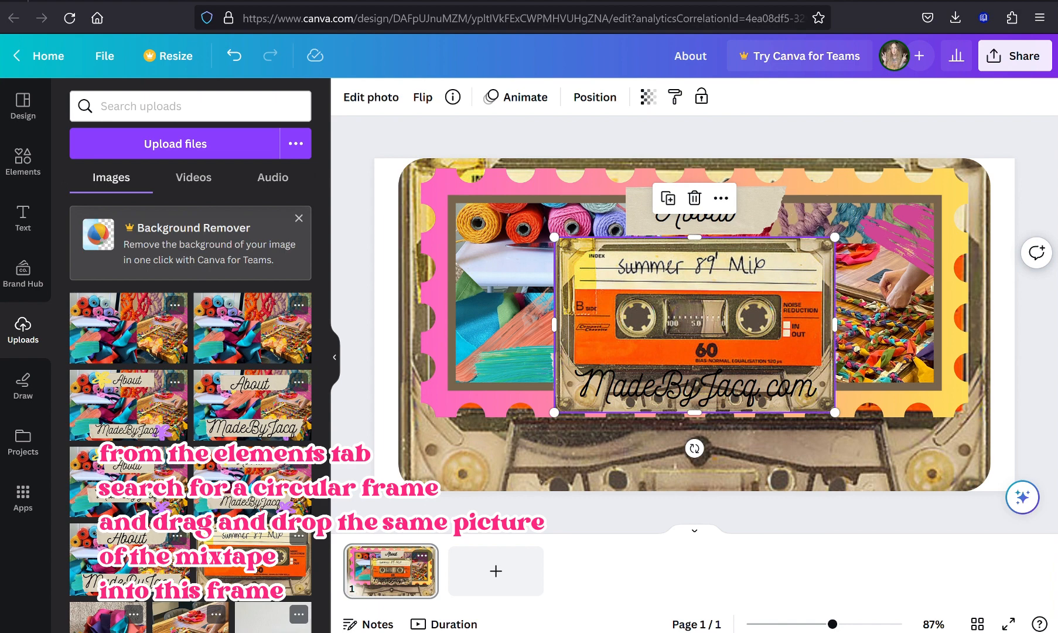
left_click(335, 356)
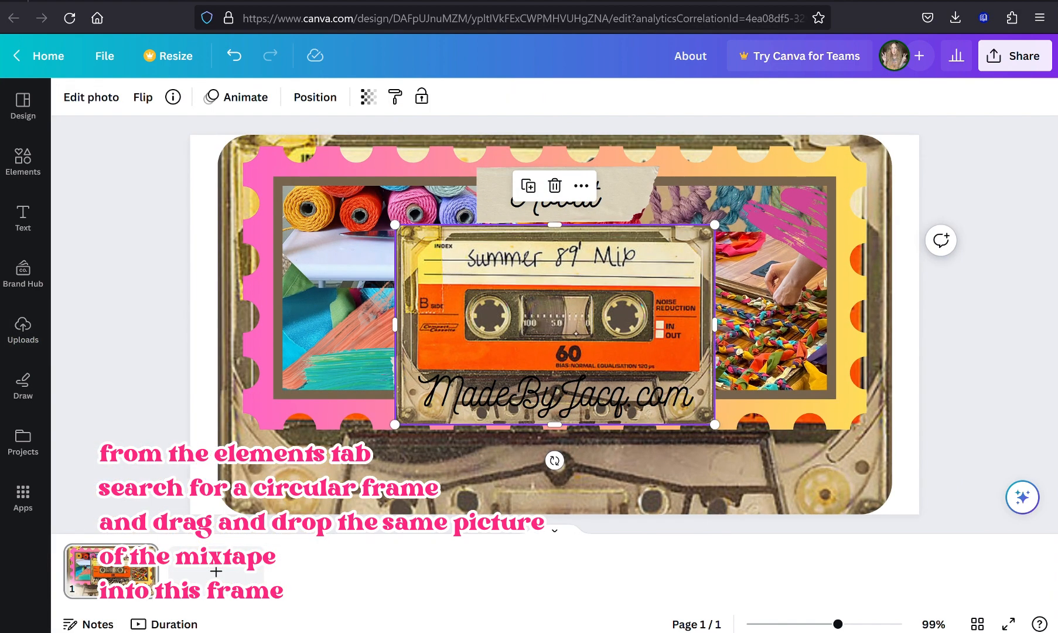
left_click_drag(573, 320, 596, 333)
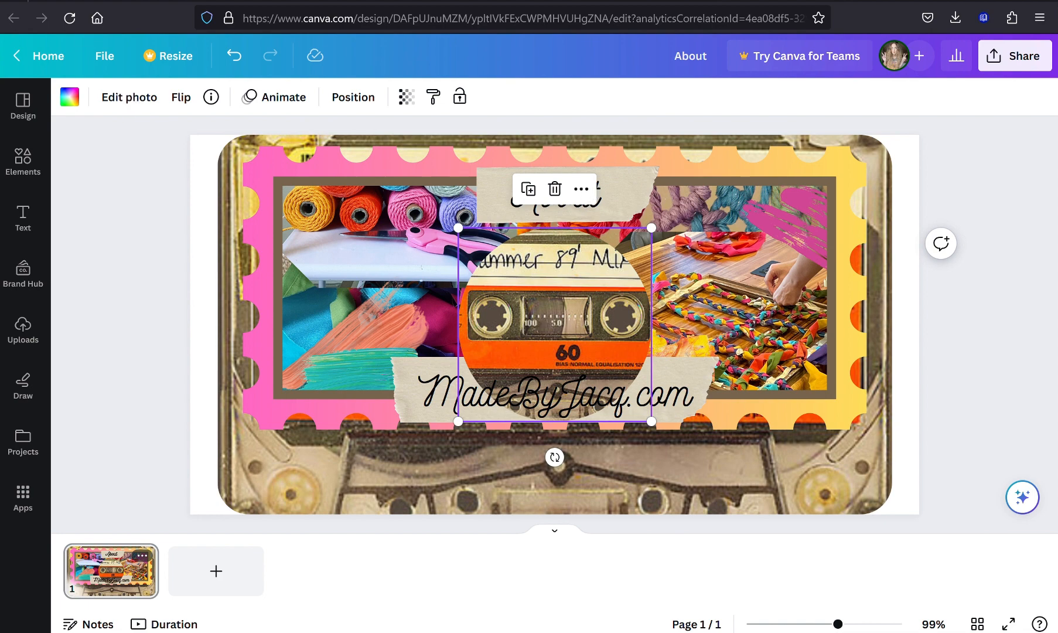
Step: Crop the cassette photo in the circular frame, enlarging and repositioning it so only the left gear fills the circle
left_click(130, 97)
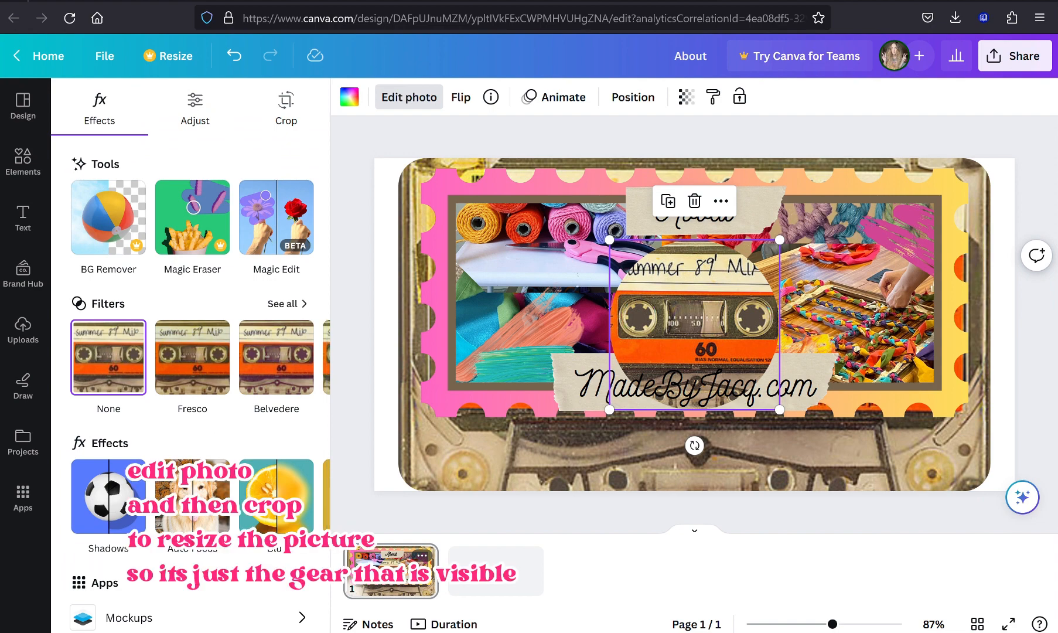
left_click(286, 106)
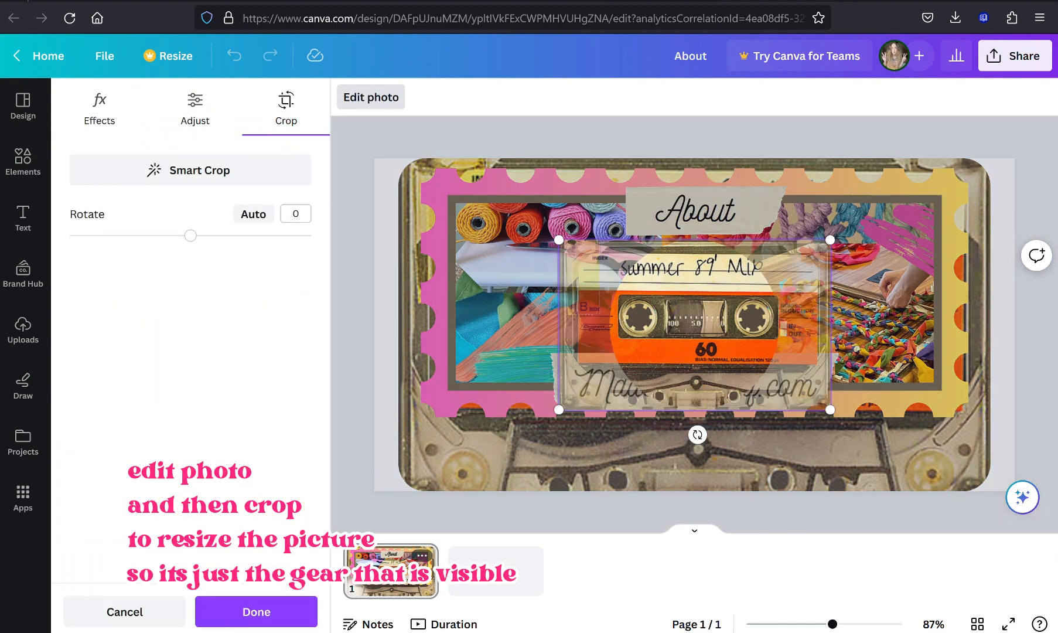
left_click_drag(682, 326, 748, 356)
left_click_drag(881, 240, 965, 199)
left_click_drag(888, 273, 830, 359)
left_click_drag(913, 239, 1035, 162)
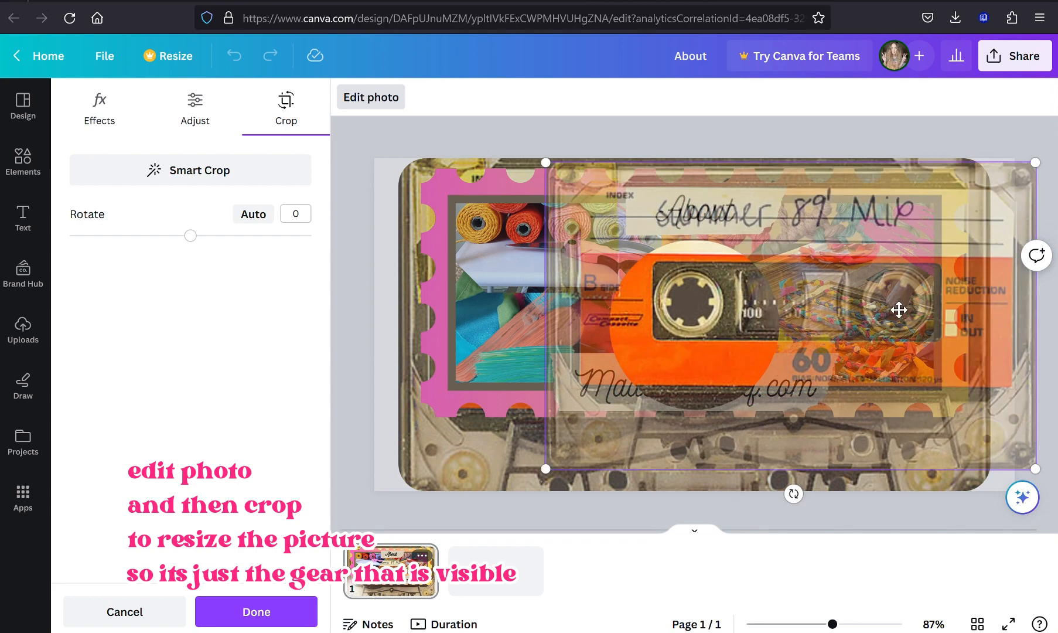
left_click_drag(900, 307, 857, 377)
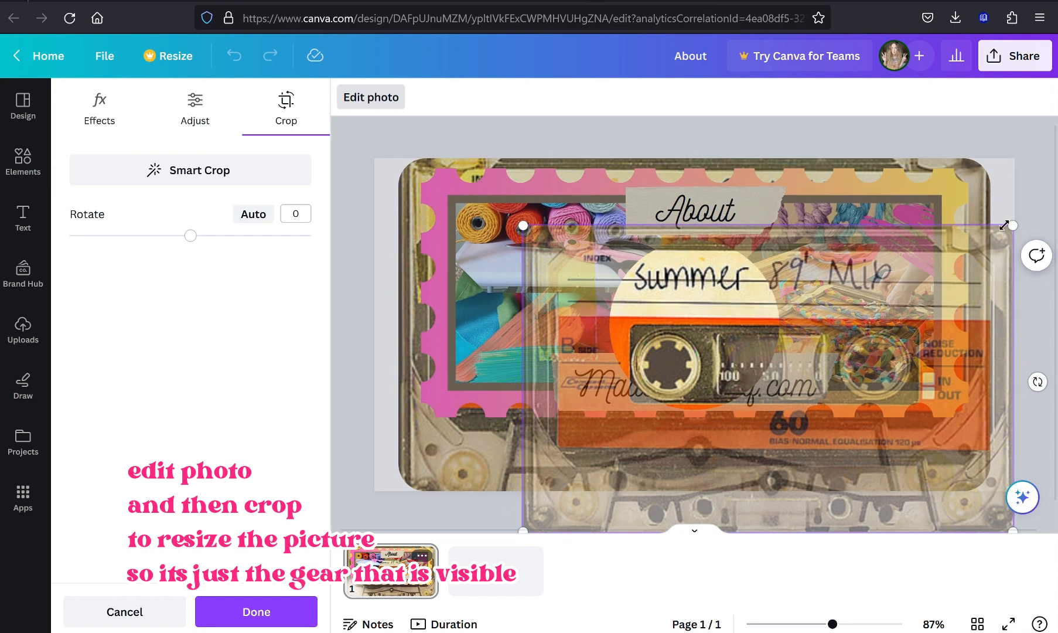
left_click_drag(1013, 226, 1057, 188)
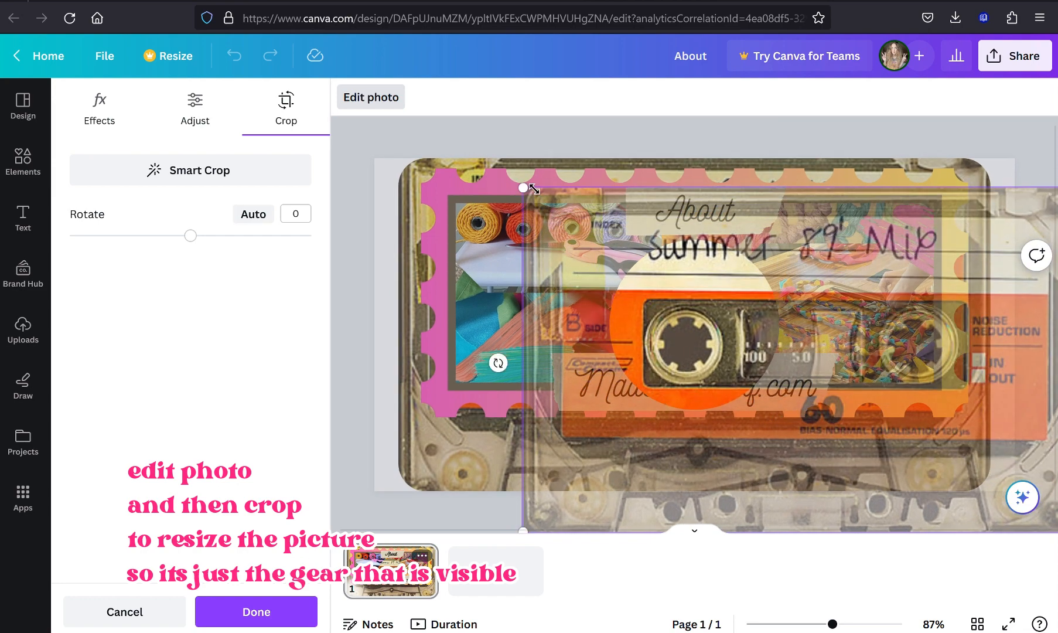
left_click_drag(533, 189, 375, 118)
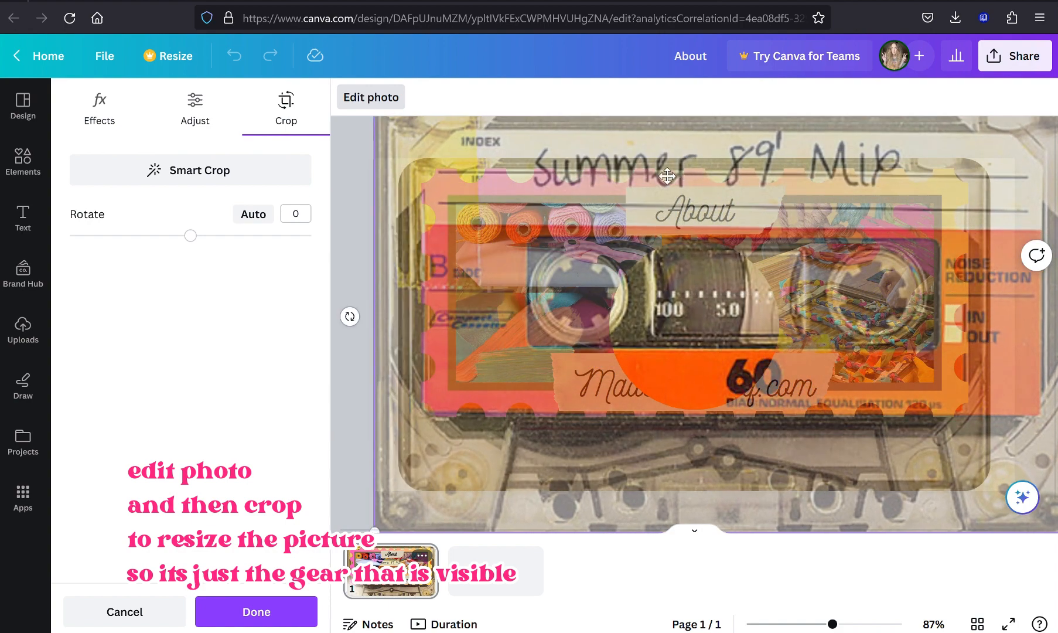
left_click_drag(668, 176, 788, 205)
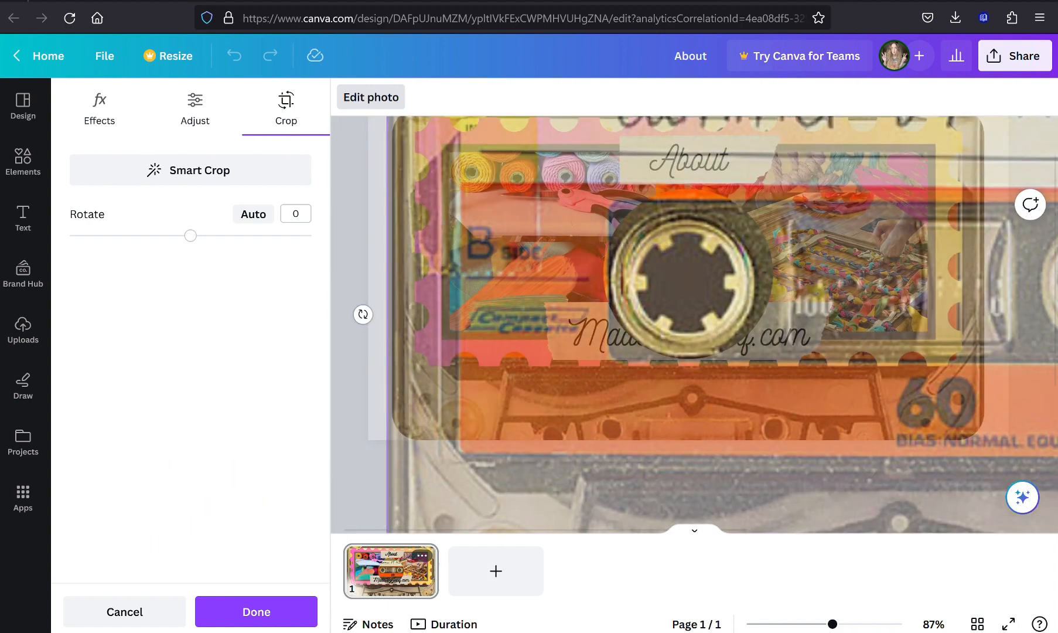
scroll(859, 328, "down", 3)
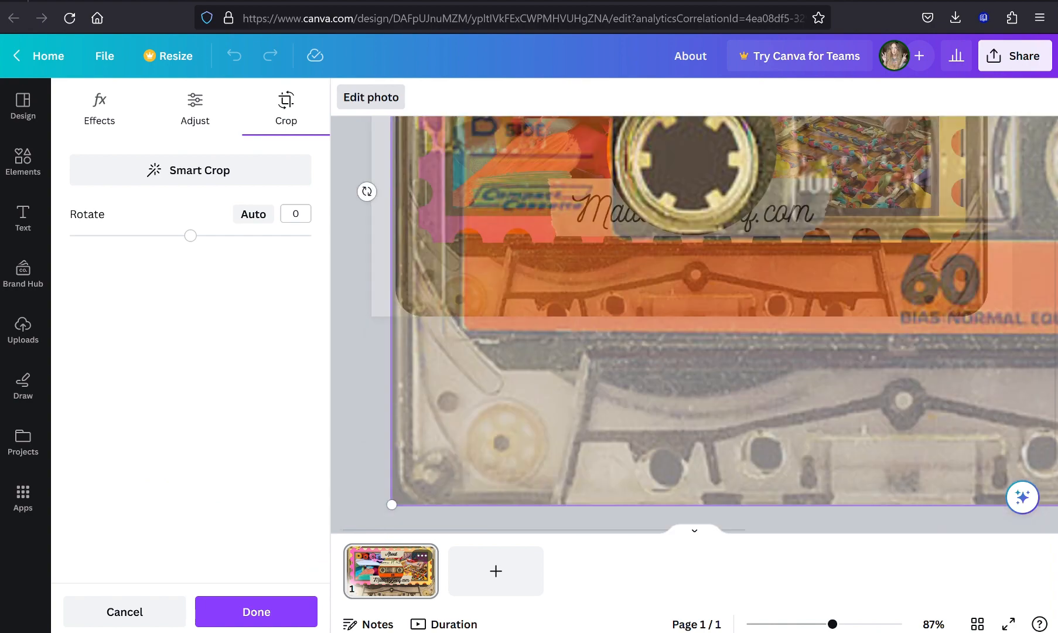
left_click(256, 612)
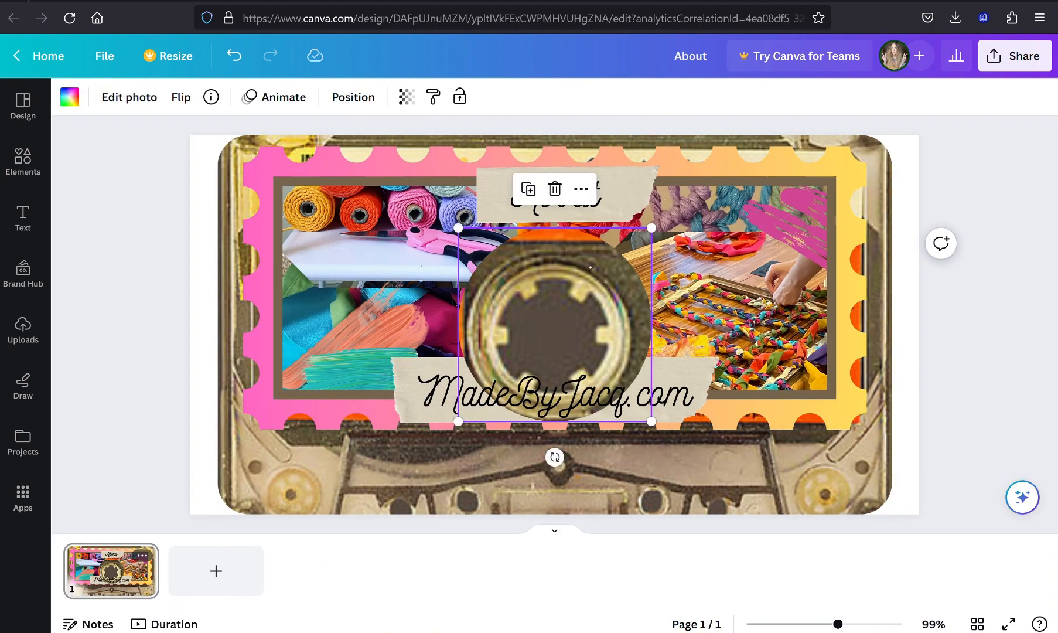
Step: Shrink the gear circle and place it on the collage between the tape pieces, enlarging and recentring its photo crop slightly
left_click_drag(652, 225, 535, 345)
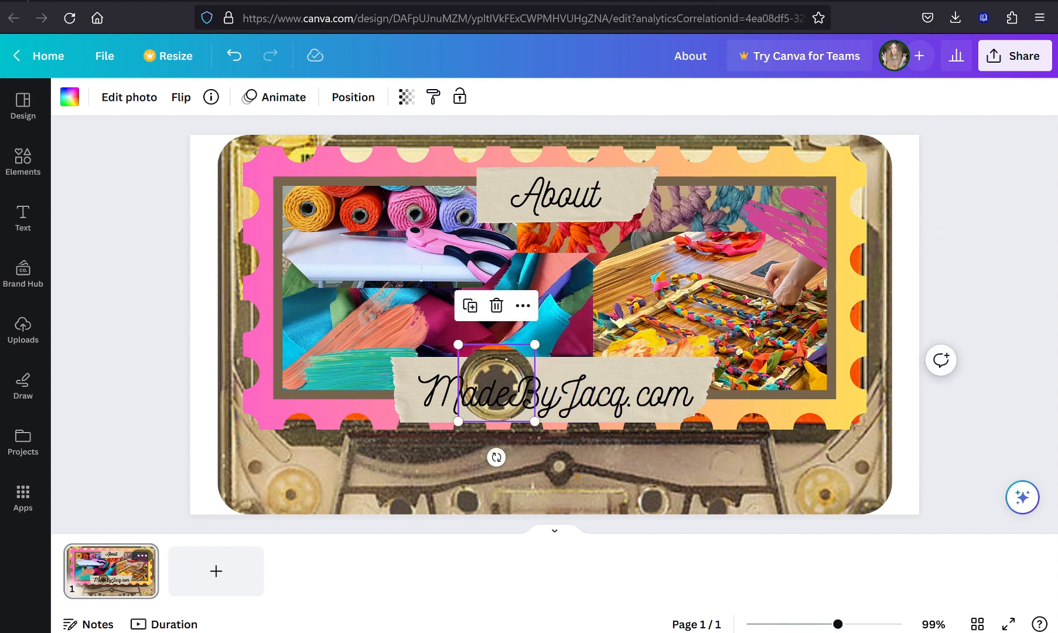
left_click_drag(497, 383, 510, 294)
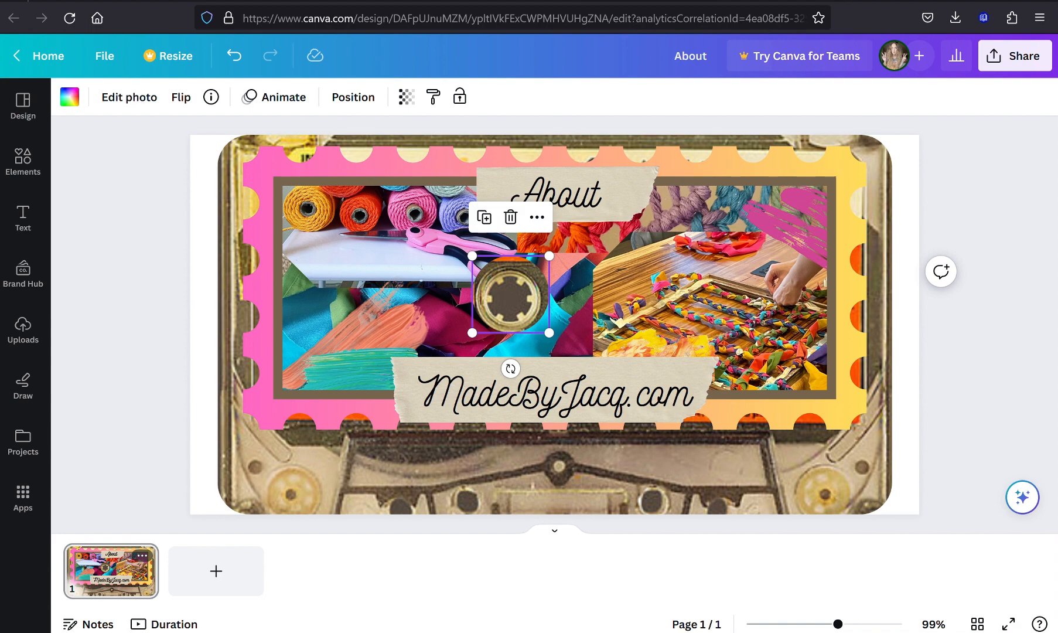
left_click(129, 98)
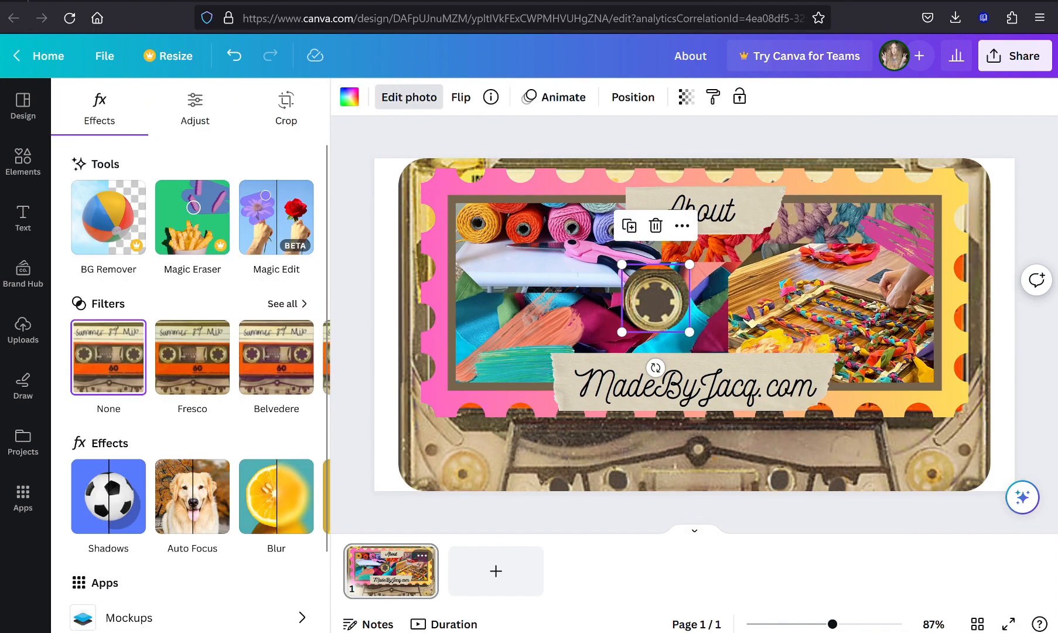
left_click(286, 105)
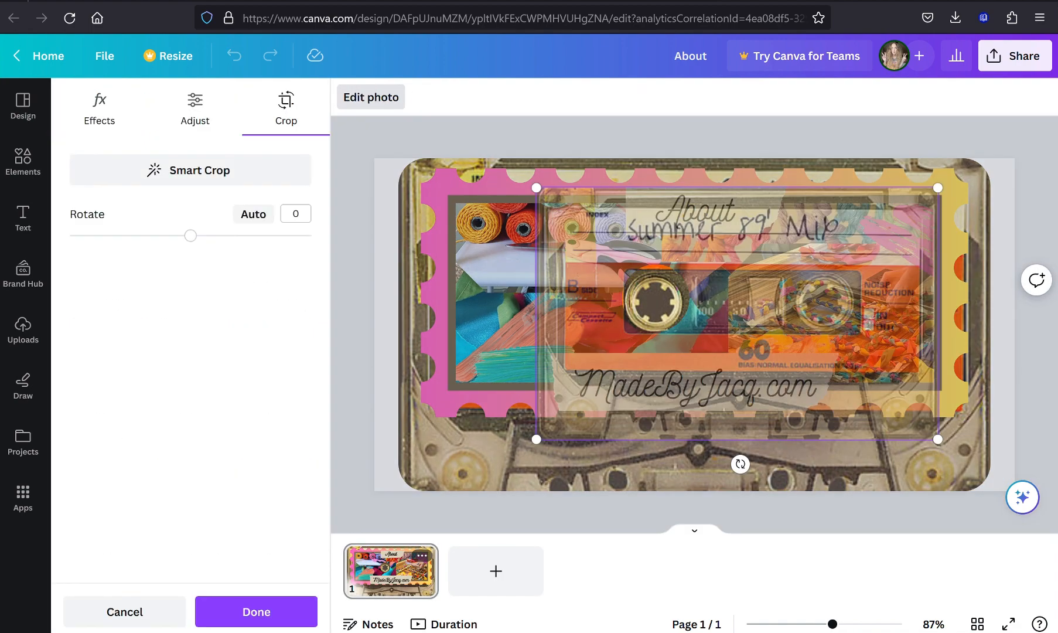
left_click_drag(939, 187, 967, 172)
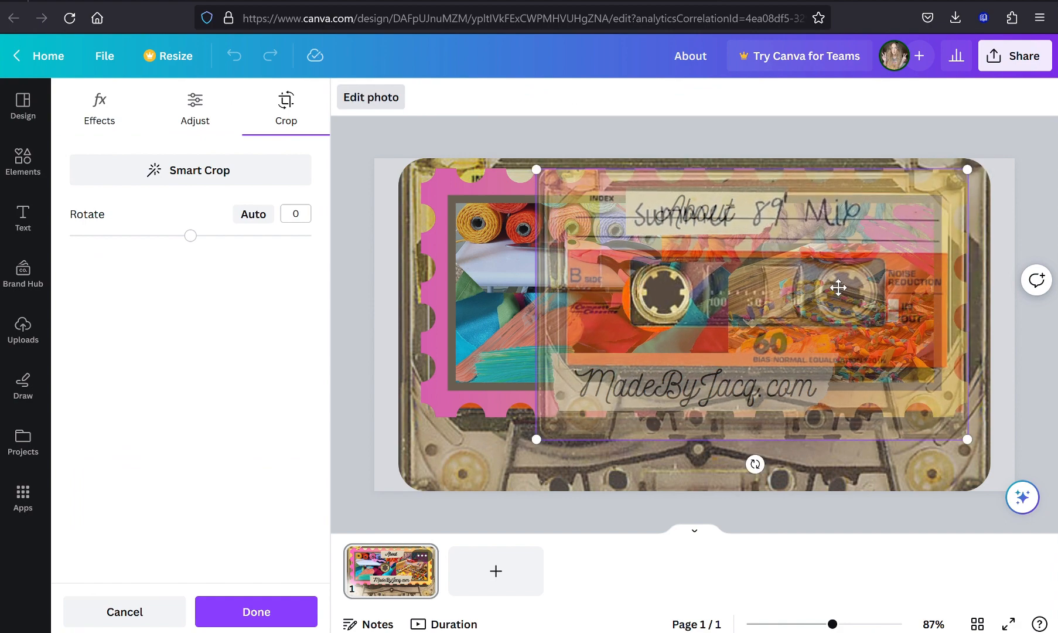
left_click_drag(836, 286, 829, 295)
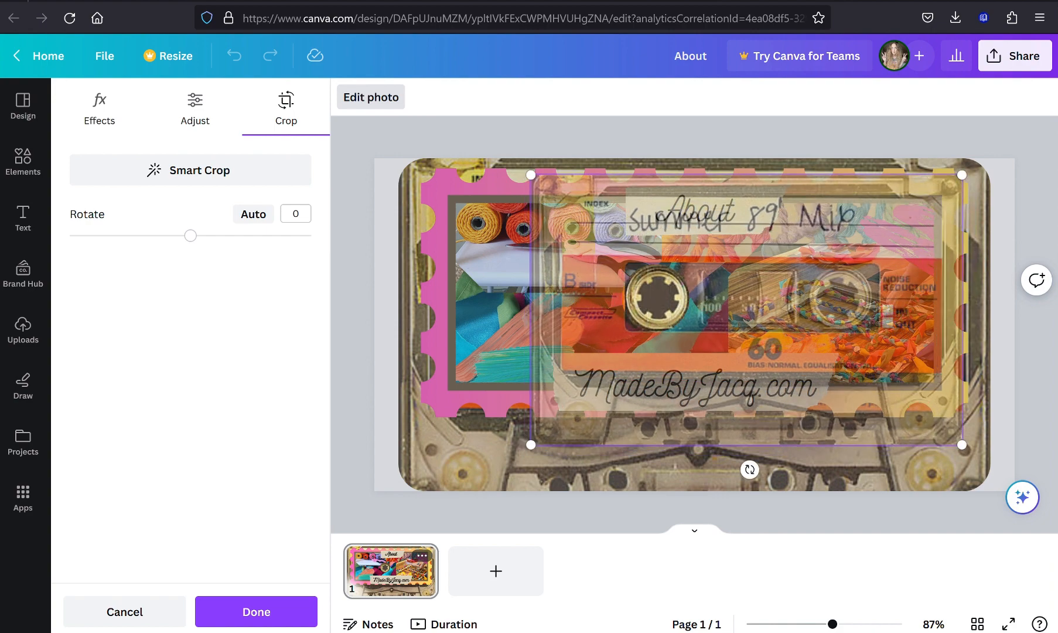
left_click(267, 616)
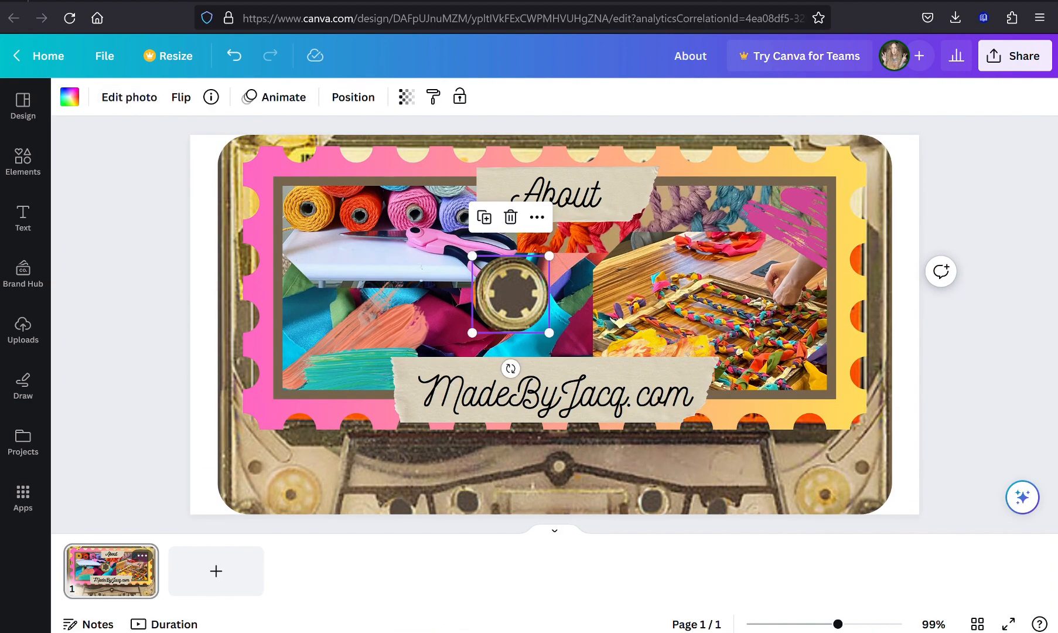
Step: Duplicate the gear circle and space the two gears level with each other on the left and right halves of the collage
left_click(484, 218)
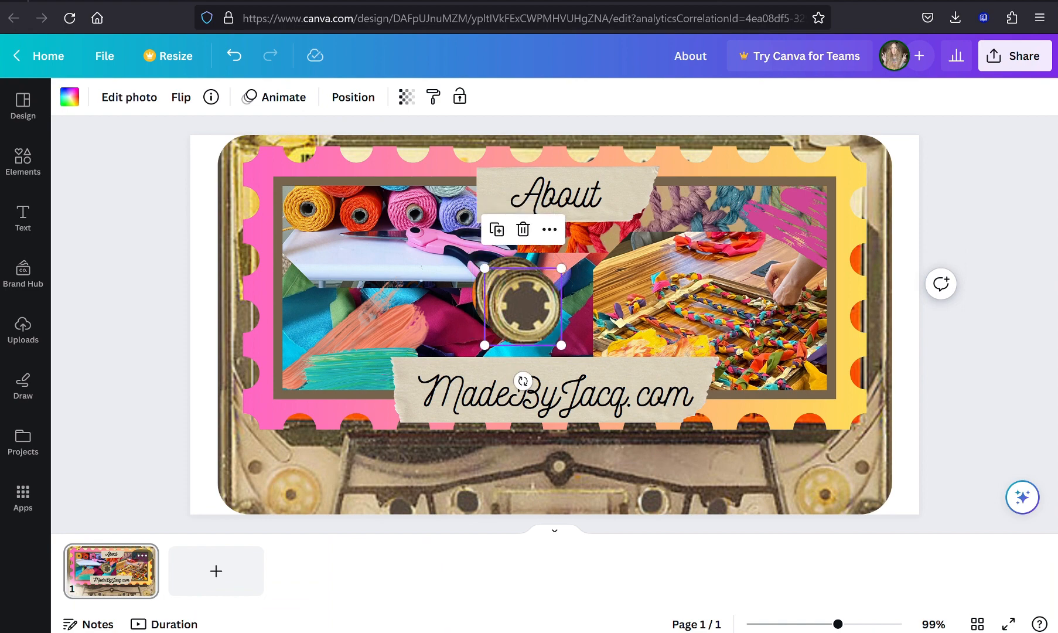
left_click_drag(523, 306, 676, 287)
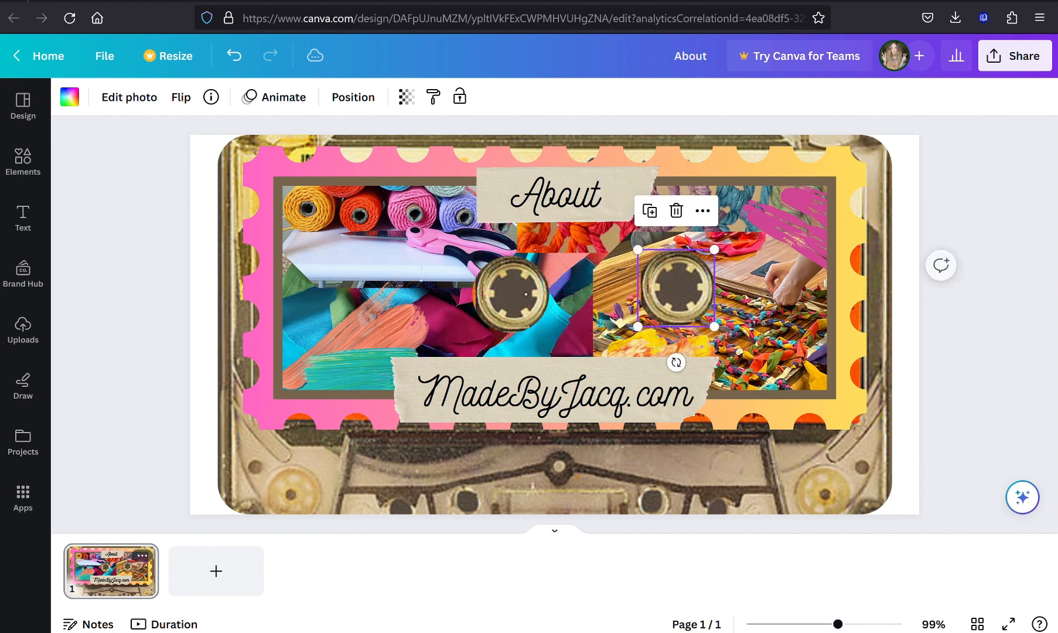
left_click(518, 287)
left_click_drag(519, 287, 444, 280)
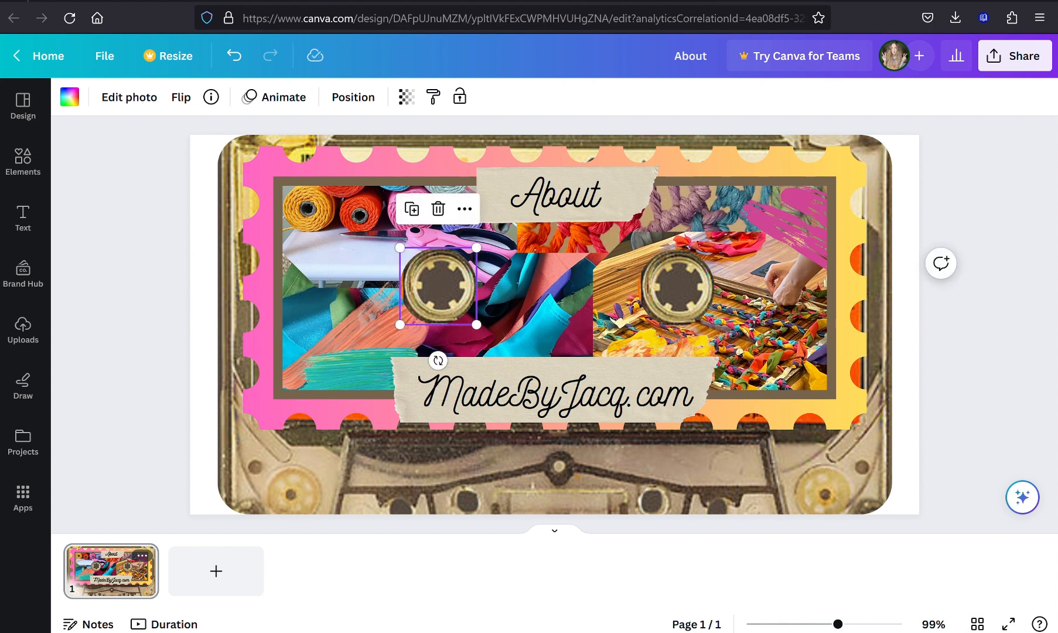
mouse_move(441, 286)
left_mouse_down()
mouse_move(410, 297)
mouse_move(422, 290)
left_mouse_up()
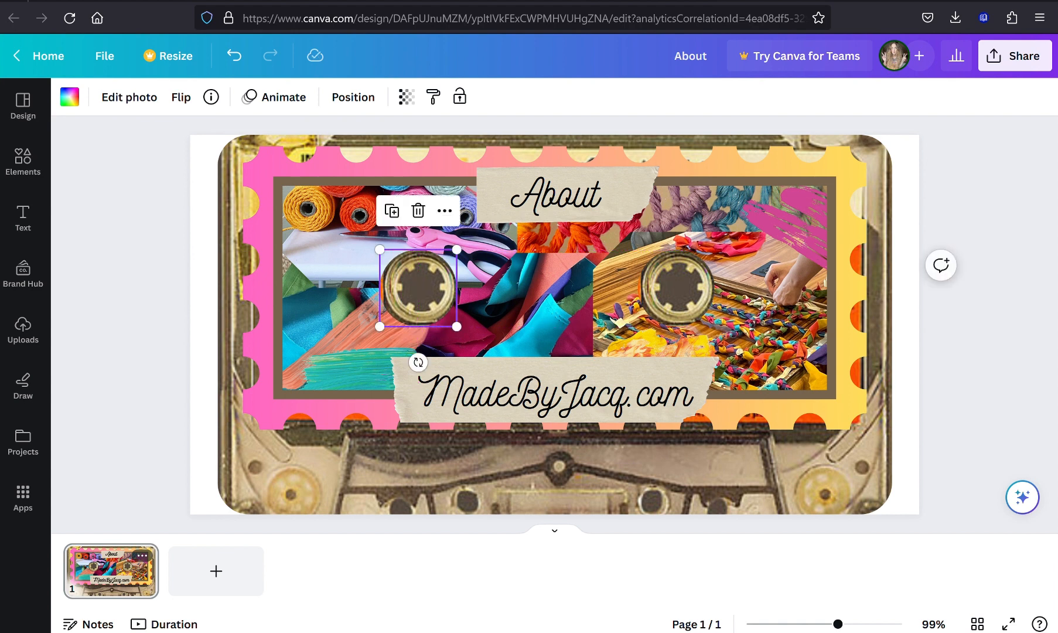
left_click(680, 286)
left_click_drag(684, 287, 696, 281)
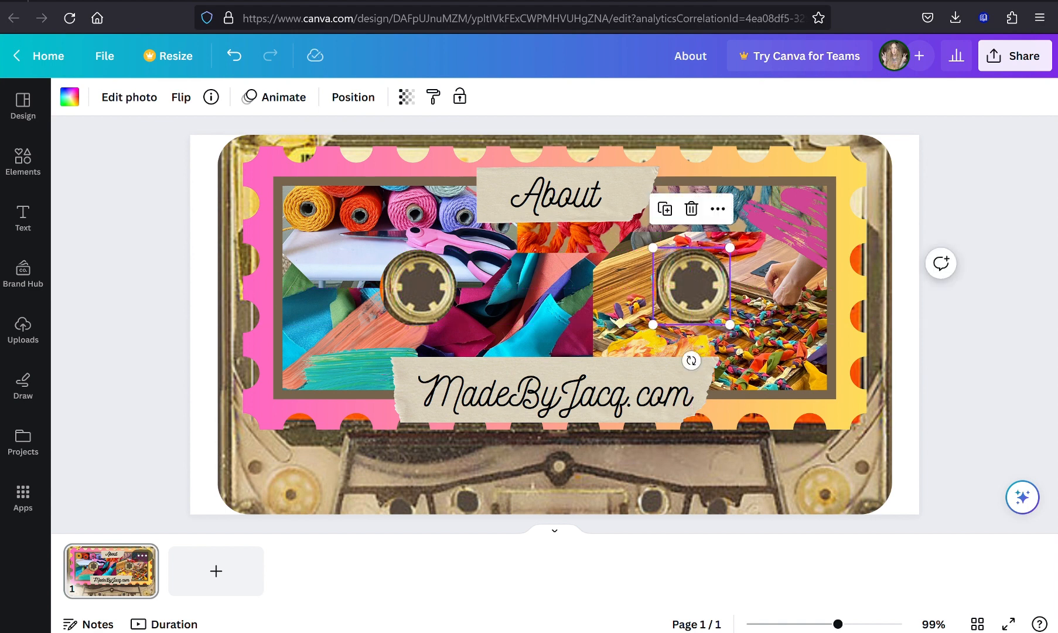
Step: Add a rounded rectangular frame from the recently used elements and fill it with the uploaded "Summer 89' Mix" cassette photo
left_click(23, 159)
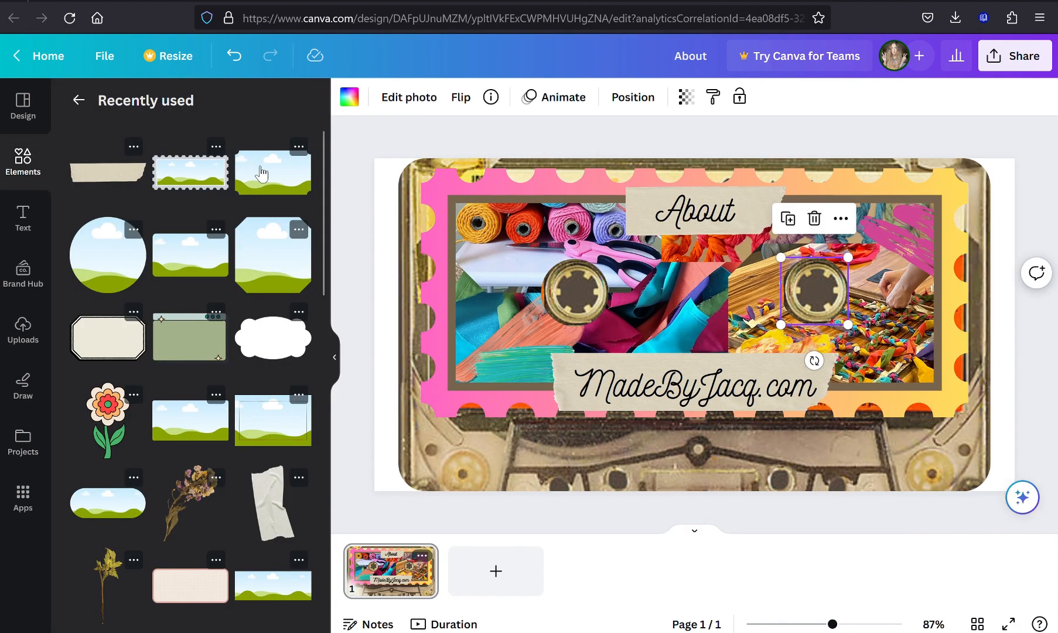
left_click(175, 262)
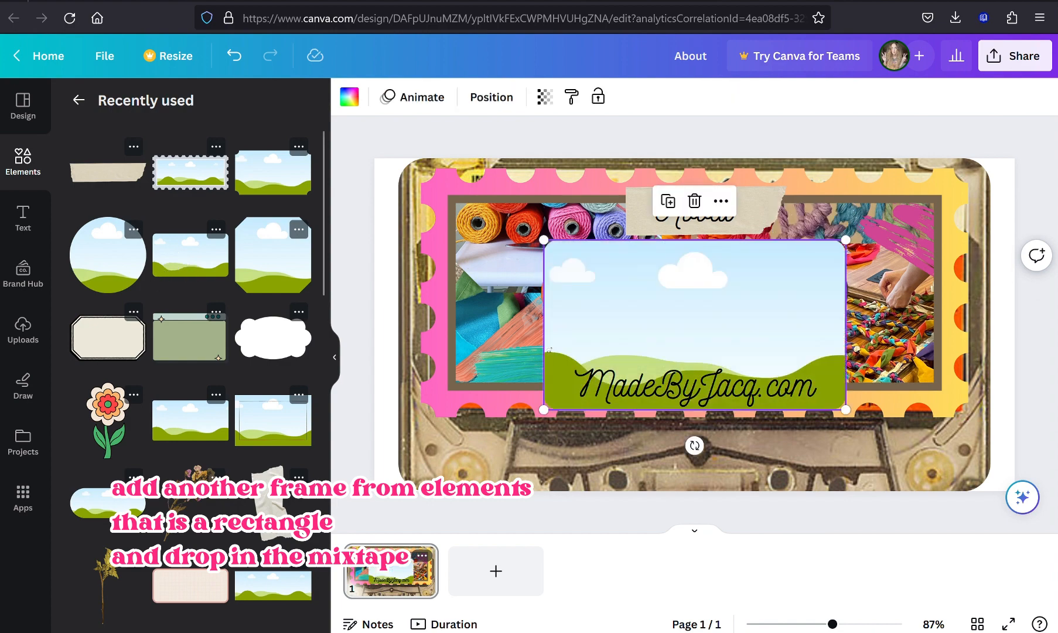
left_click(24, 331)
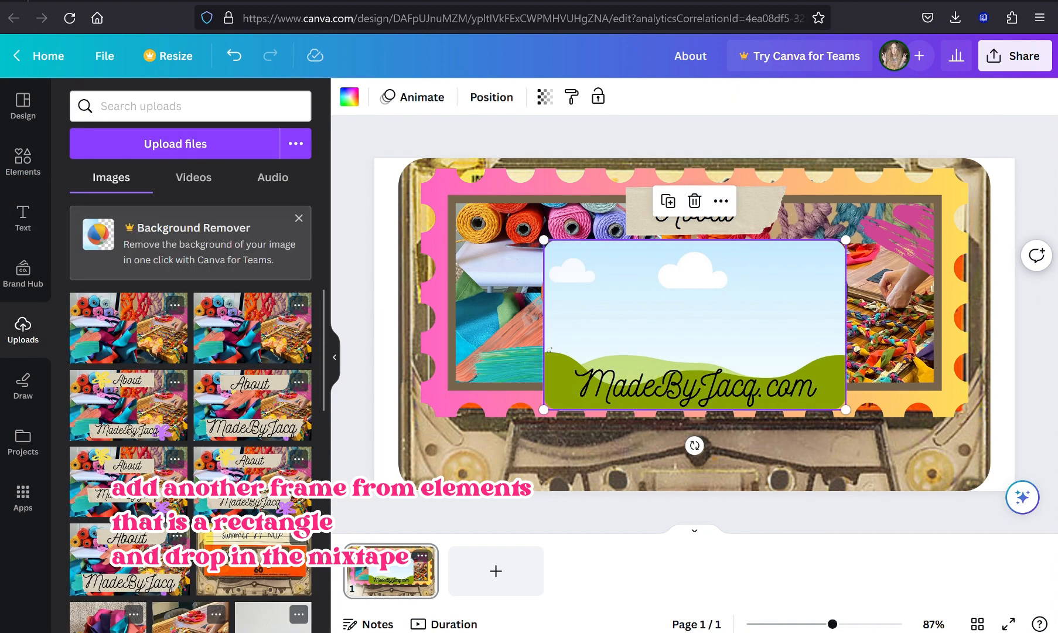
left_click(254, 559)
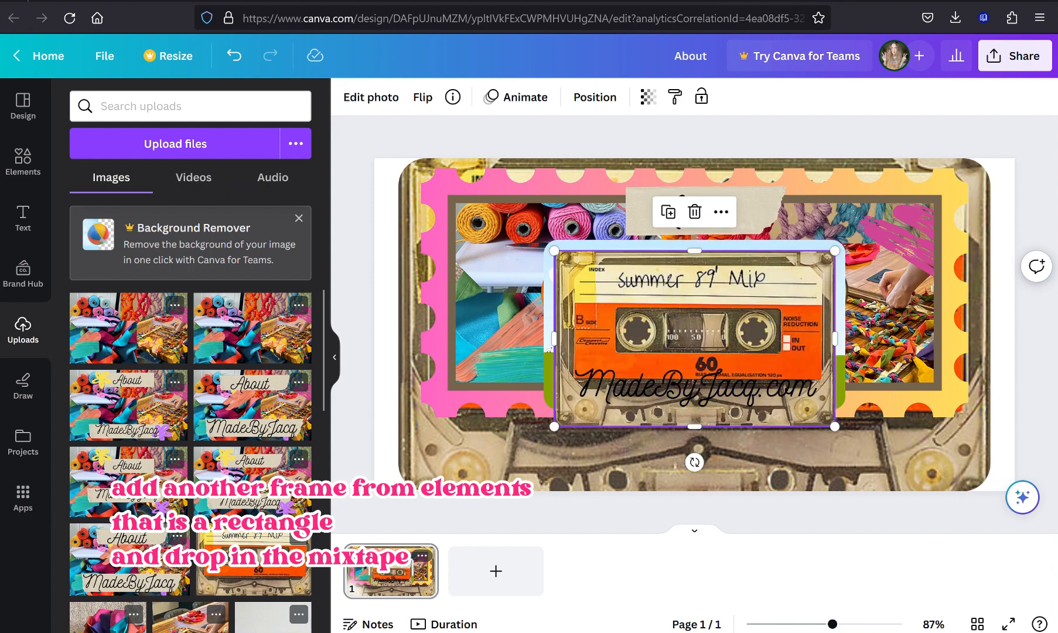
left_click_drag(710, 323, 684, 336)
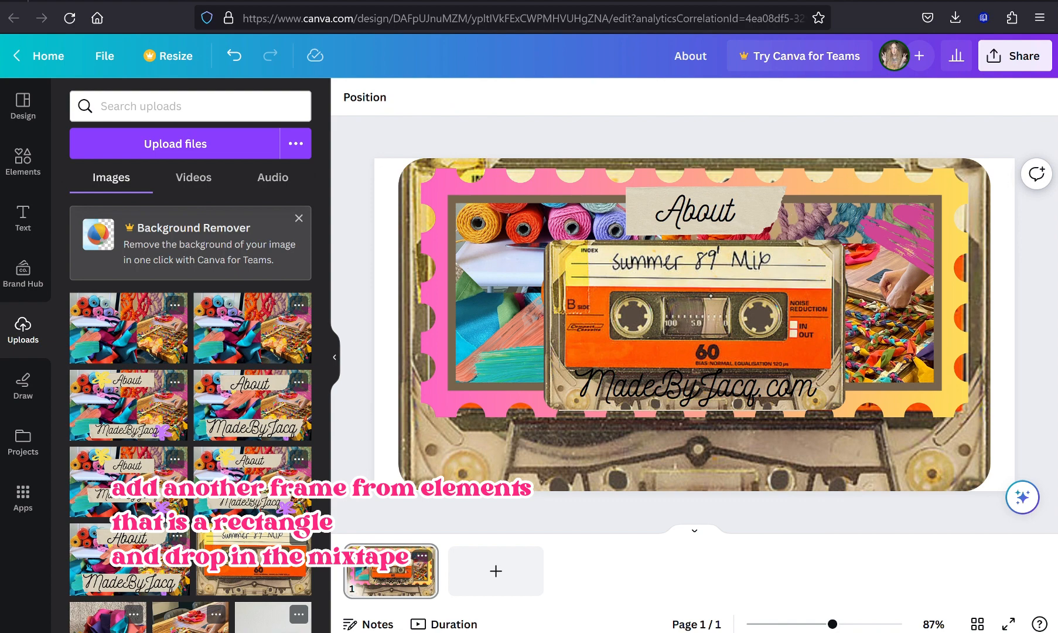
Step: Shrink the rectangular cassette frame and place it on the collage midway between the two gears
left_click_drag(844, 239, 660, 344)
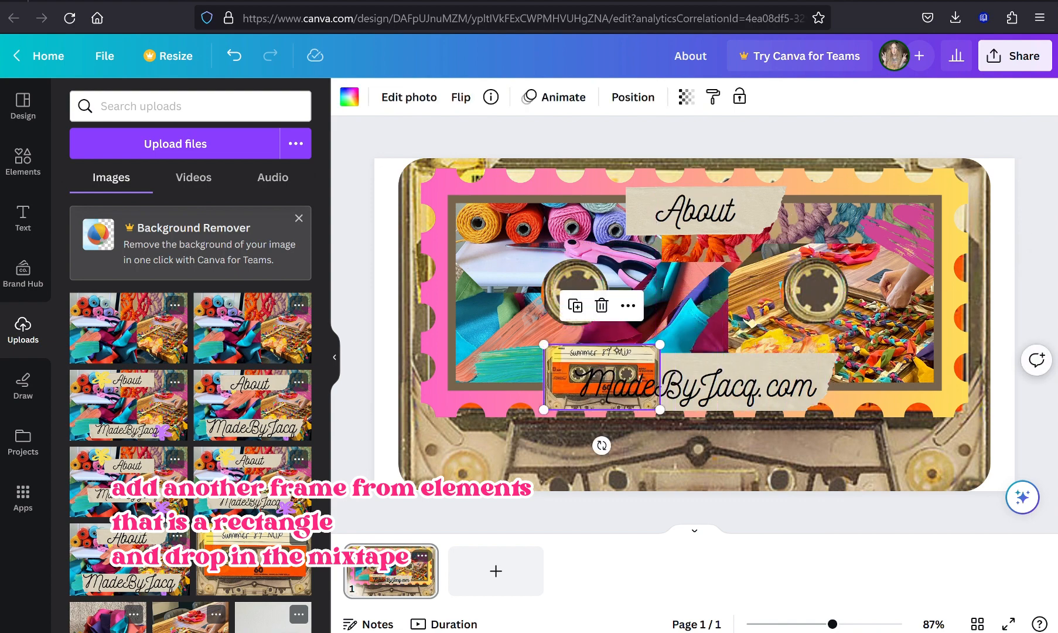
left_click_drag(603, 377, 701, 294)
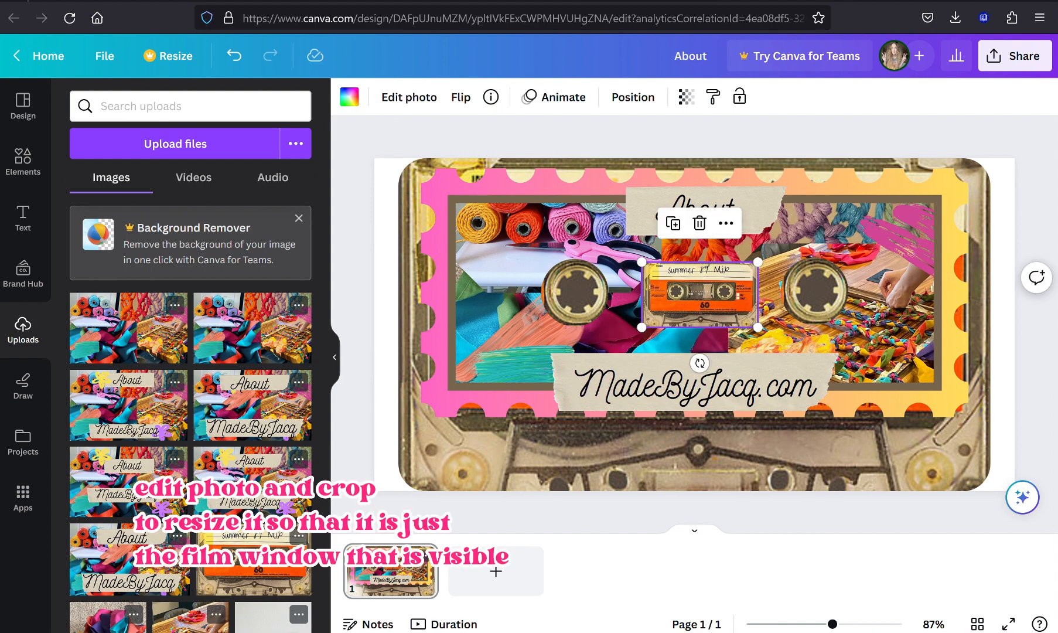
left_click(337, 360)
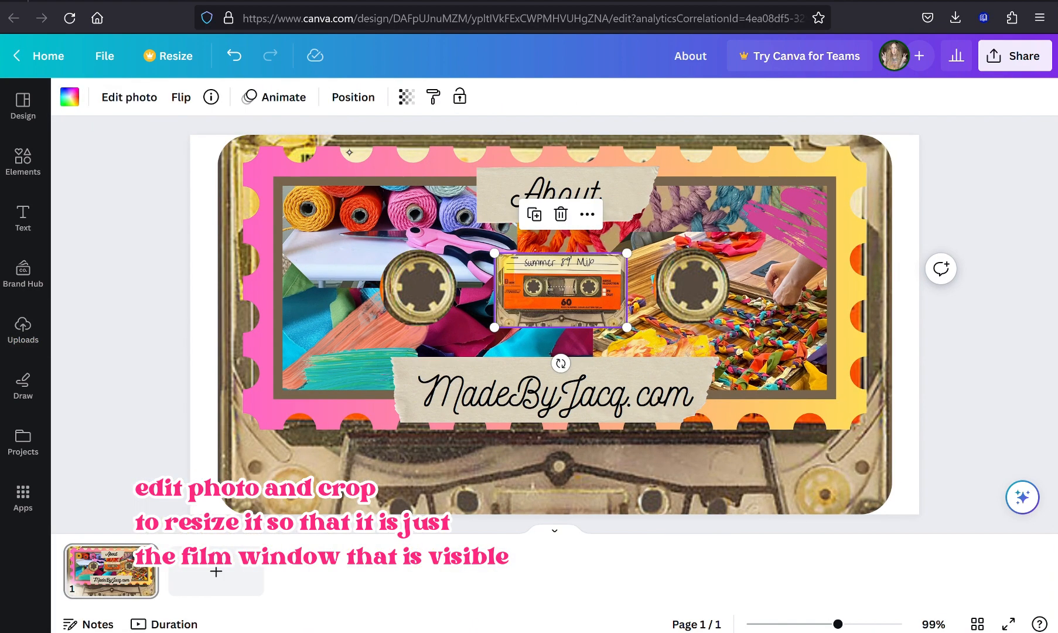
Step: Crop the rectangular frame's cassette photo, enlarging and repositioning it to show only the film window, and centre the frame between the gears
left_click(129, 97)
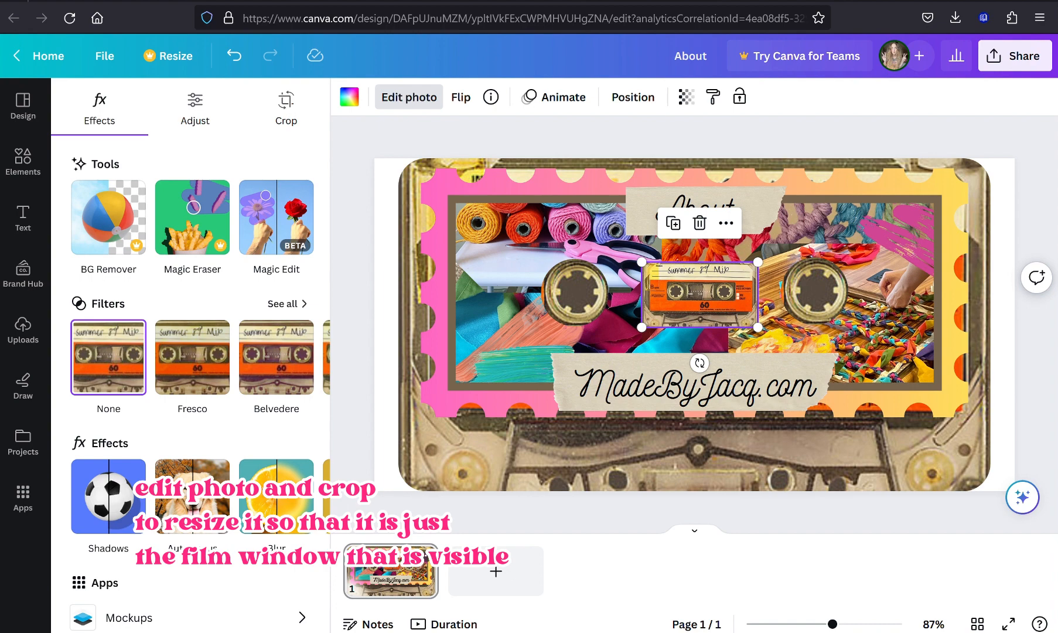
left_click(286, 108)
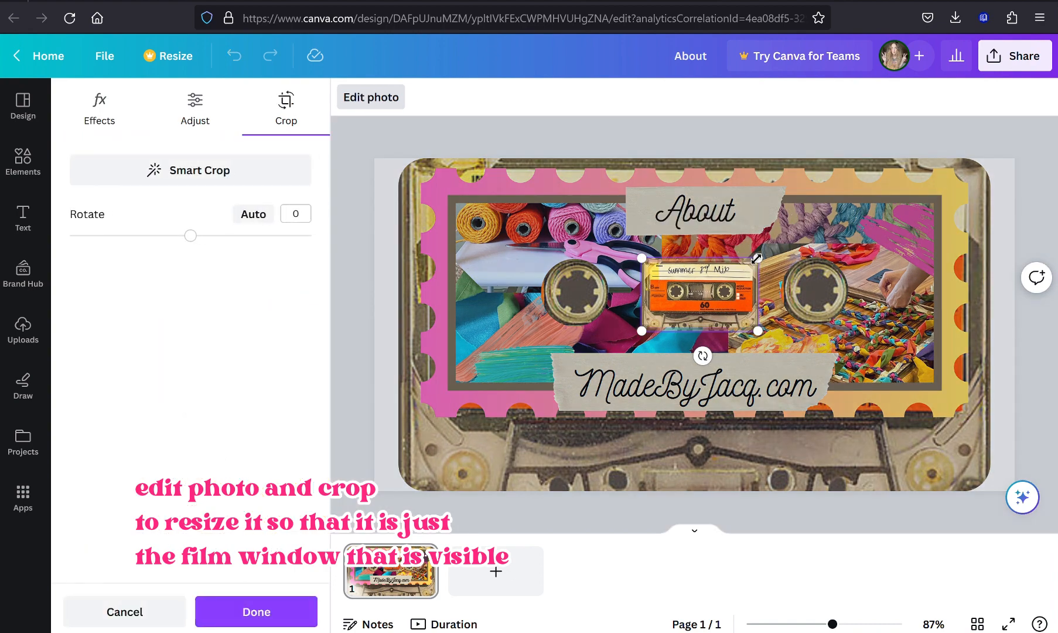
left_click_drag(758, 257, 905, 186)
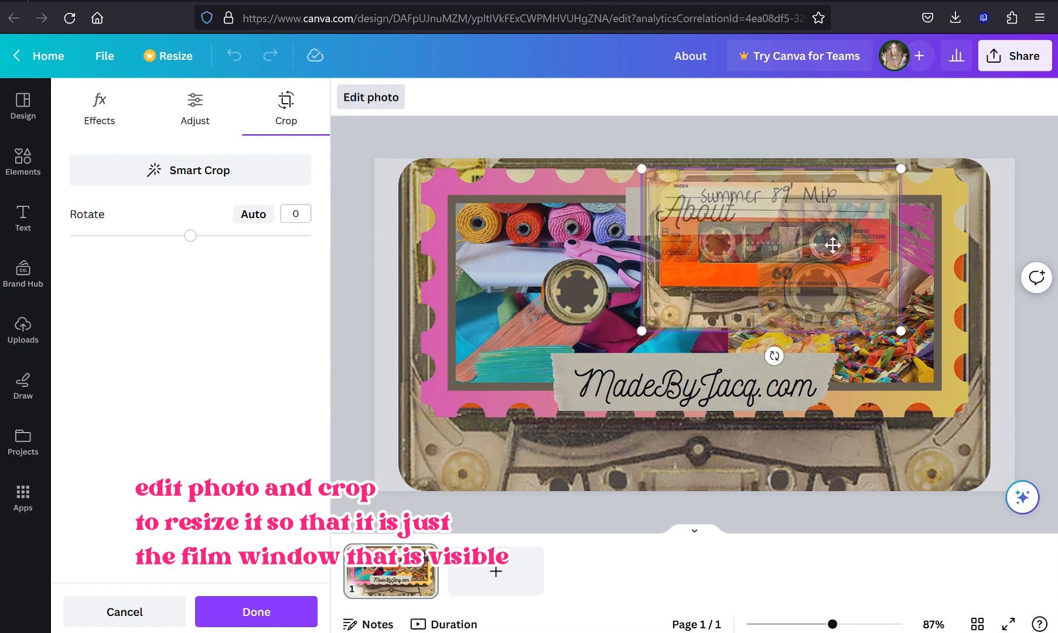
left_click_drag(832, 244, 737, 317)
left_click_drag(805, 237, 897, 191)
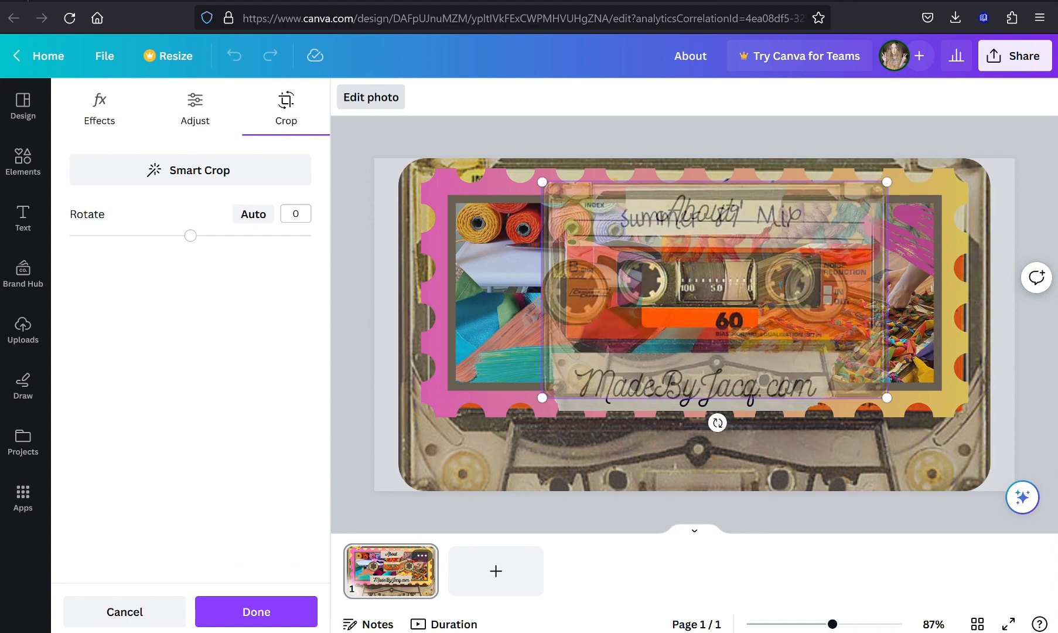
left_click_drag(823, 266, 791, 287)
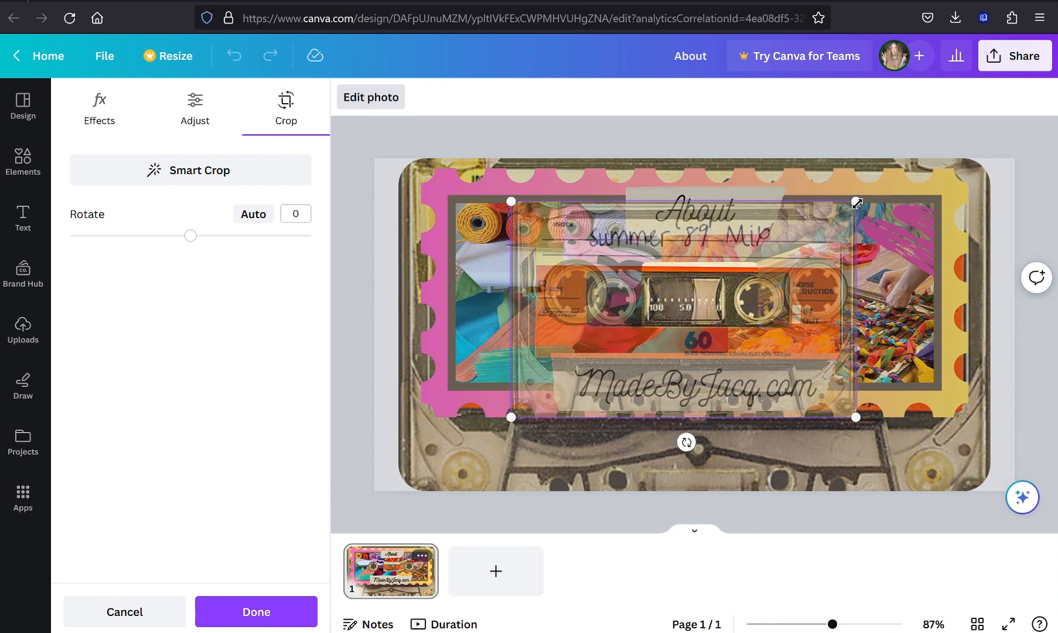
left_click_drag(856, 203, 916, 163)
left_click_drag(858, 249, 832, 268)
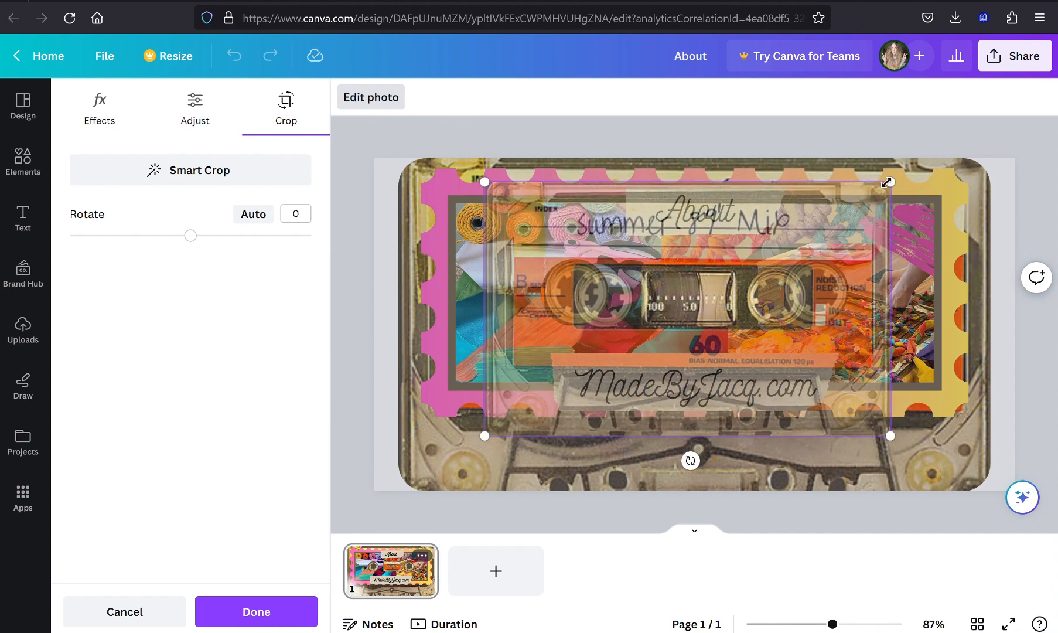
mouse_move(888, 182)
left_mouse_down()
mouse_move(917, 174)
mouse_move(888, 166)
left_mouse_up()
left_click_drag(874, 248, 867, 263)
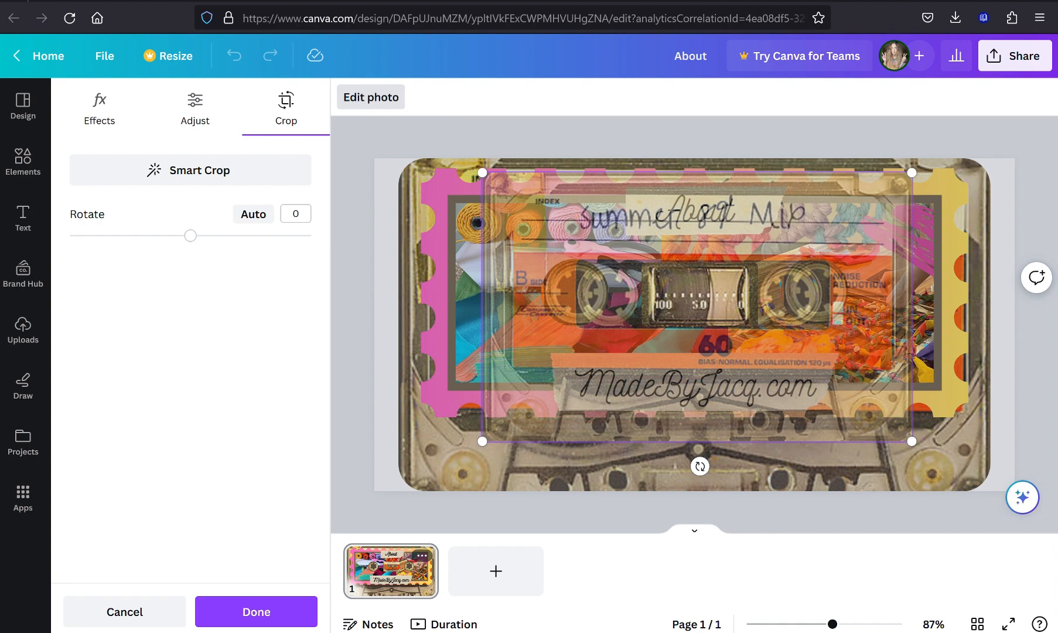
left_click(290, 609)
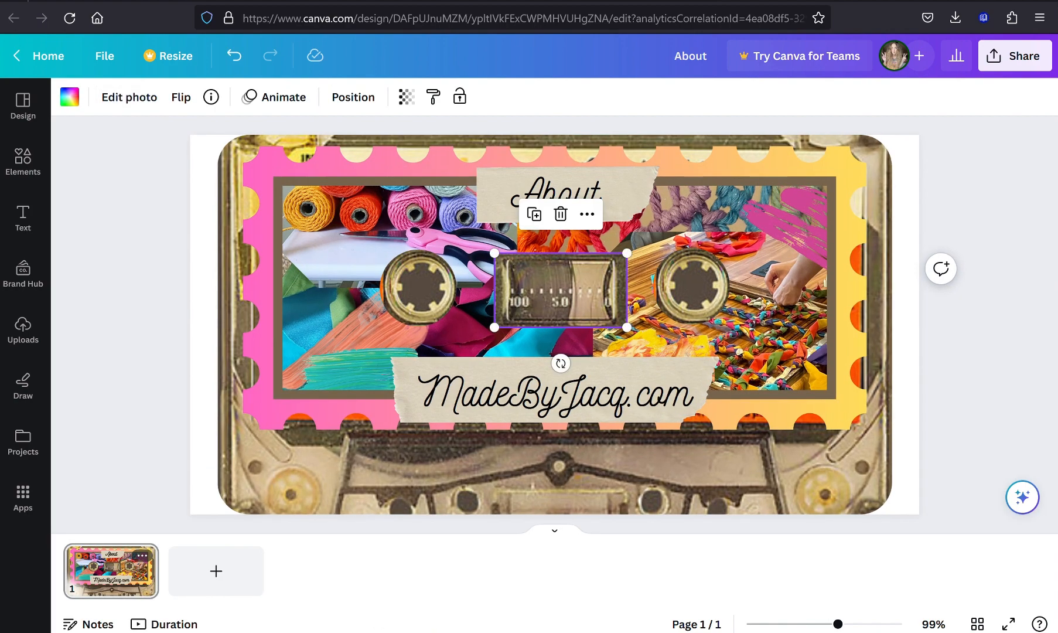
mouse_move(563, 290)
left_mouse_down()
mouse_move(550, 295)
mouse_move(572, 293)
left_mouse_up()
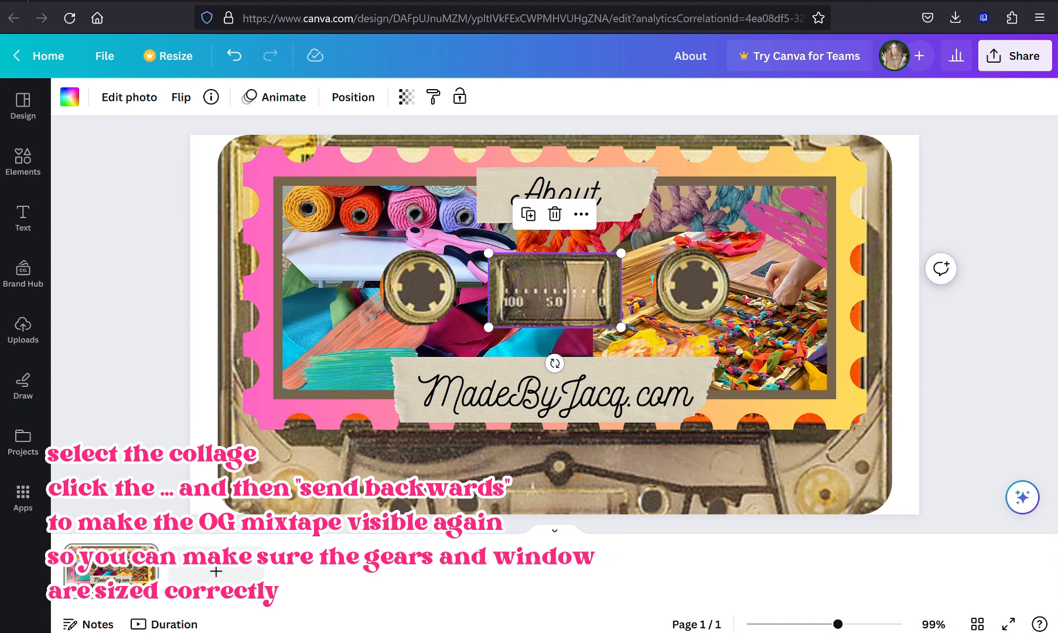
Step: Send the collage-filled stamp label backward, behind the large cassette photo
left_click(294, 245)
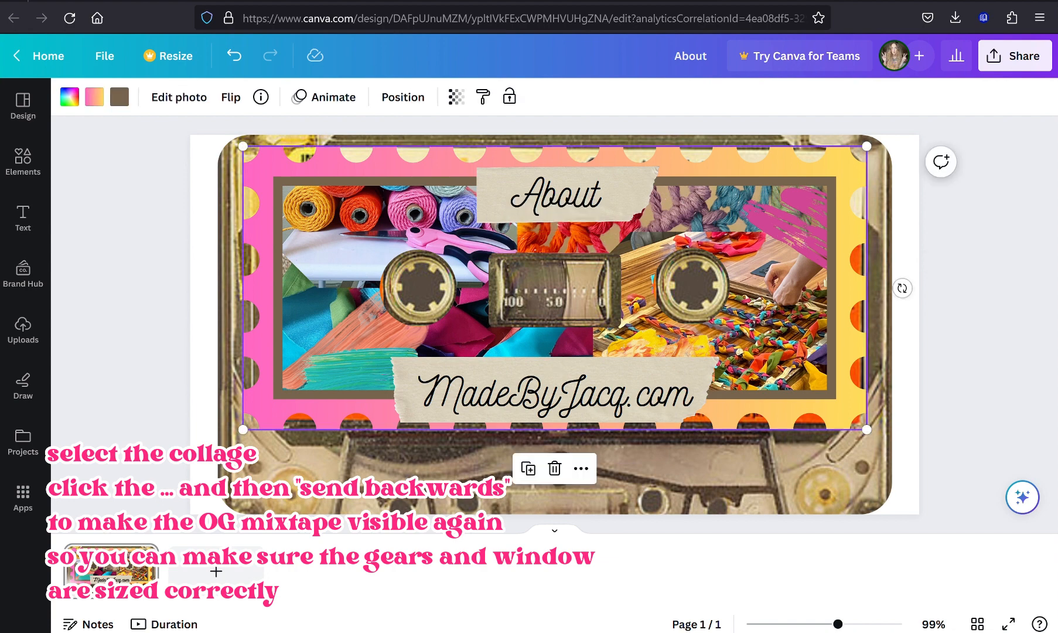
left_click(580, 468)
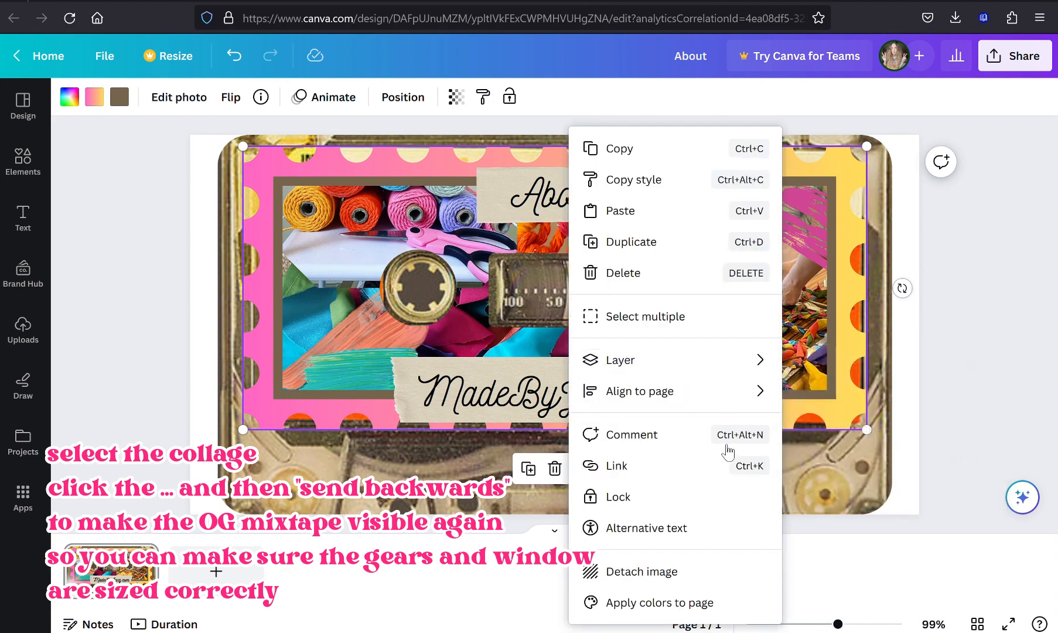
mouse_move(759, 362)
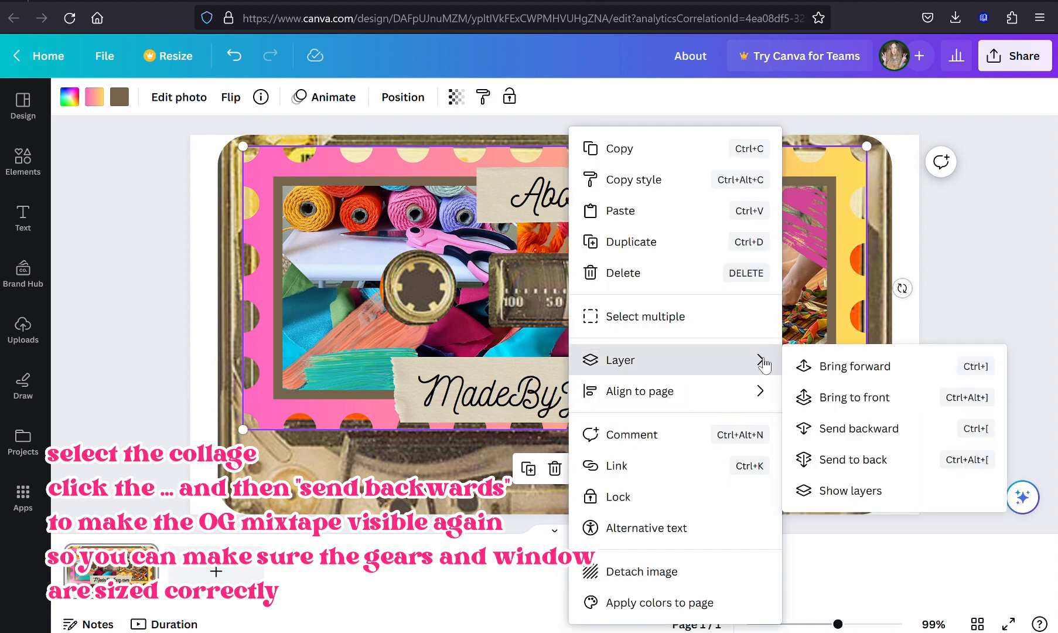
left_click(871, 435)
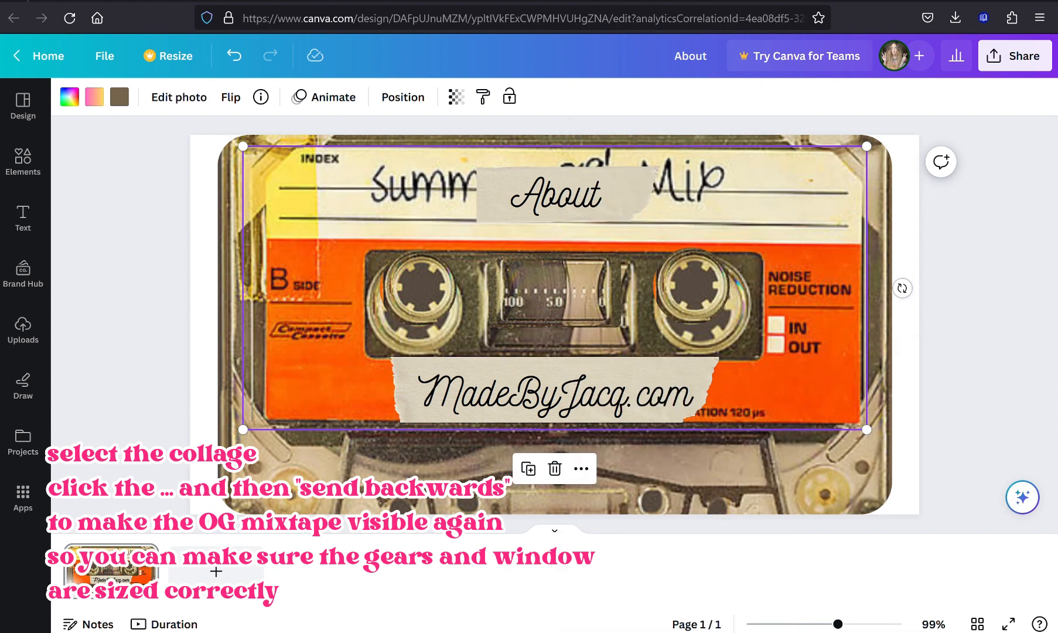
Step: Move the right gear circle over the cassette photo's own right gear and enlarge it to match that gear's size
left_click(700, 276)
left_click_drag(699, 276, 703, 302)
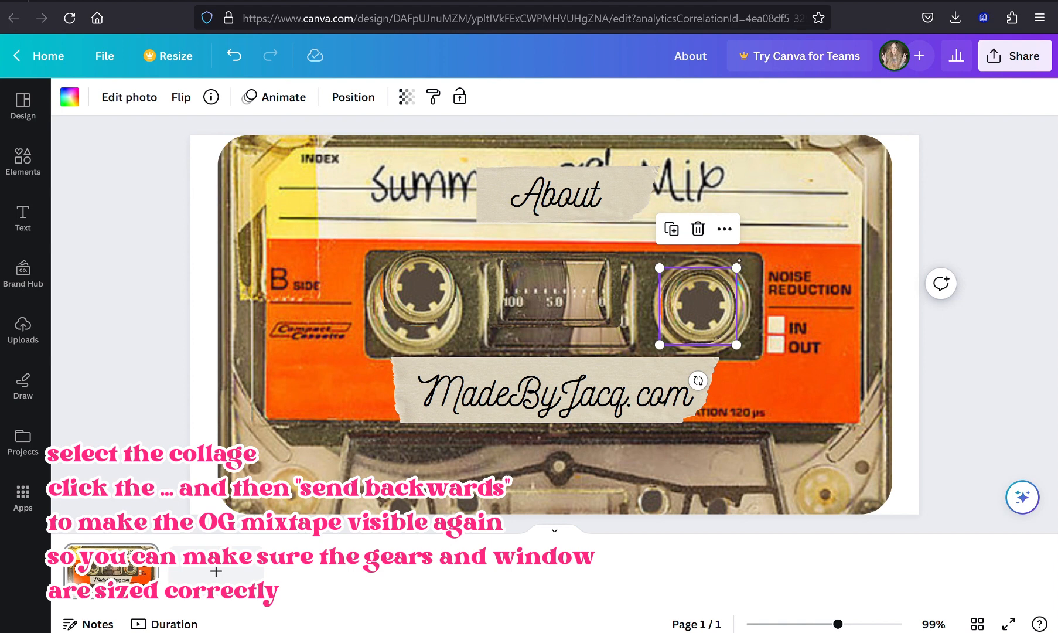
left_click_drag(737, 268, 764, 240)
mouse_move(727, 298)
left_mouse_down()
mouse_move(703, 306)
mouse_move(762, 246)
mouse_move(817, 305)
mouse_move(716, 307)
left_mouse_up()
Step: Delete the small left gear frame and replace it with a duplicate of the enlarged right gear, placed over the photo's left gear
left_click(419, 287)
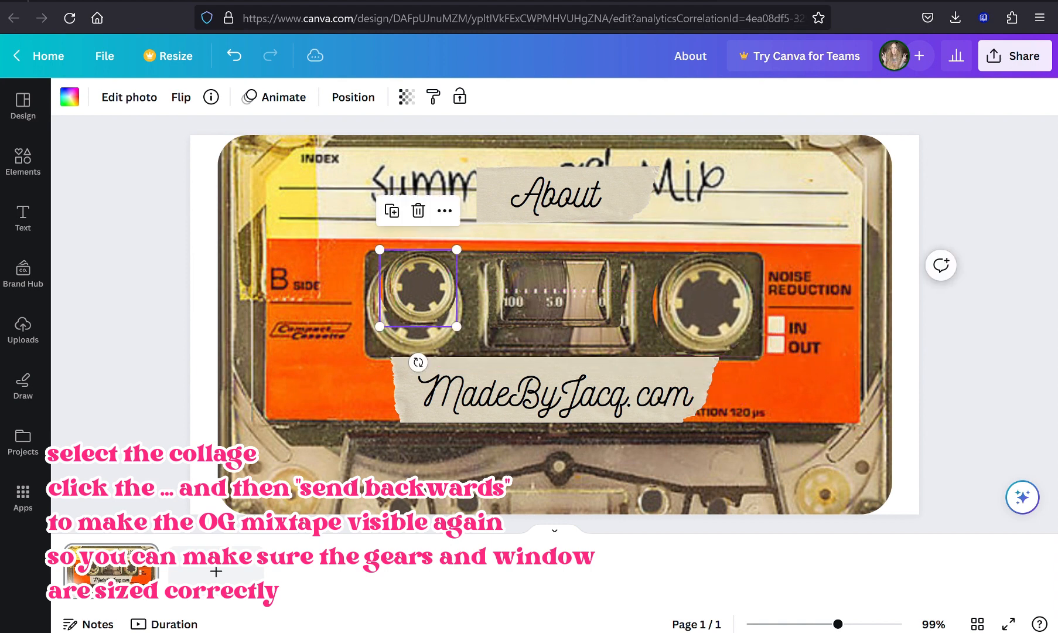
left_click(417, 210)
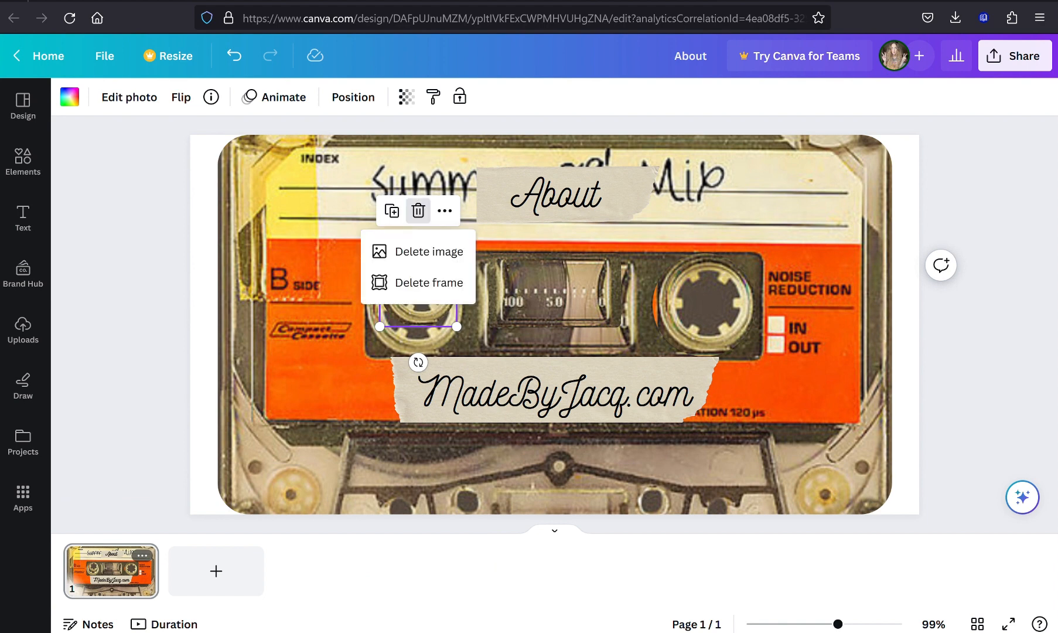
left_click(413, 284)
left_click(705, 304)
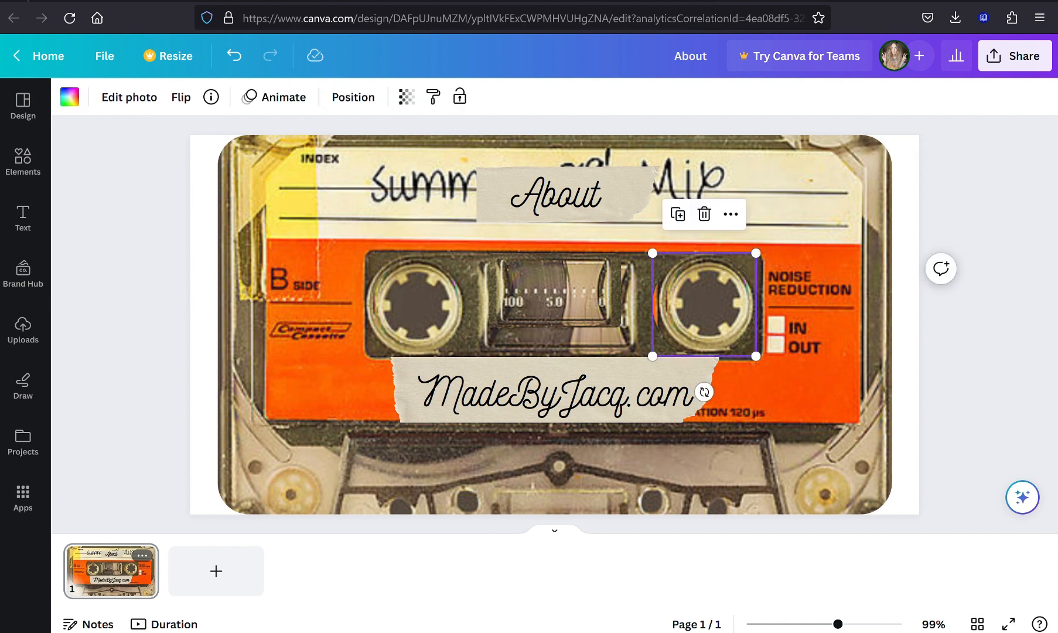
left_click(678, 214)
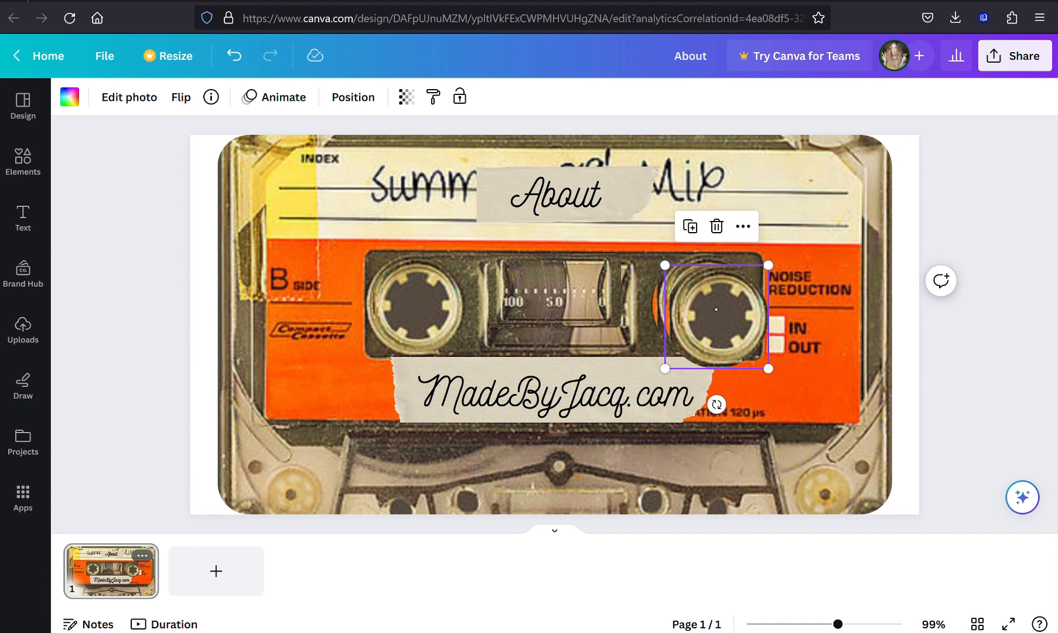
left_click_drag(716, 309, 426, 309)
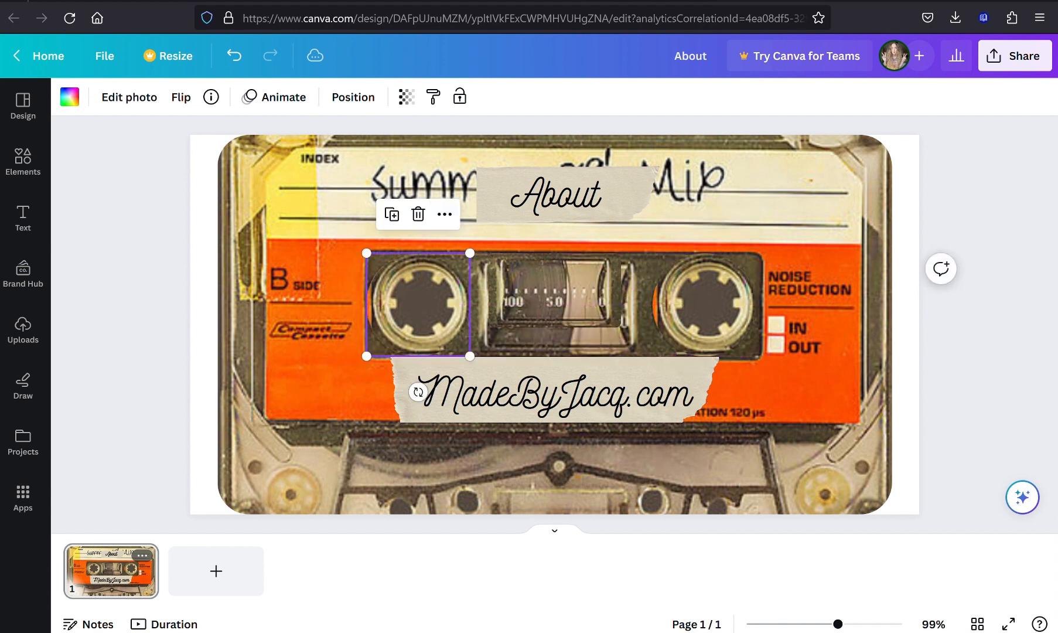
Step: Enlarge the film window frame and position it over the cassette photo's own window between the gears
left_click(617, 321)
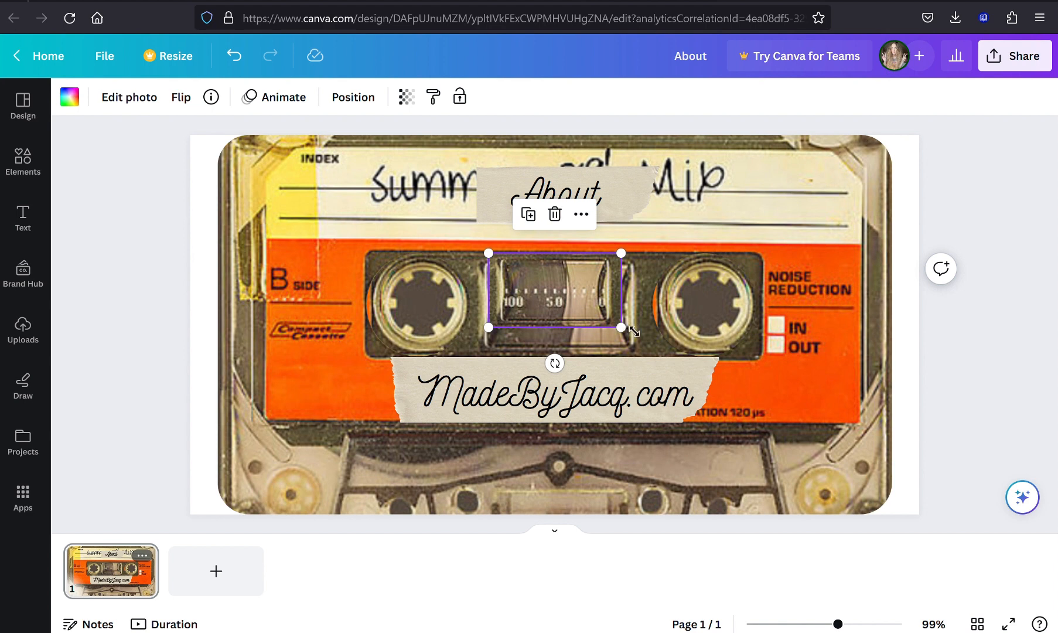
left_click_drag(622, 324, 592, 323)
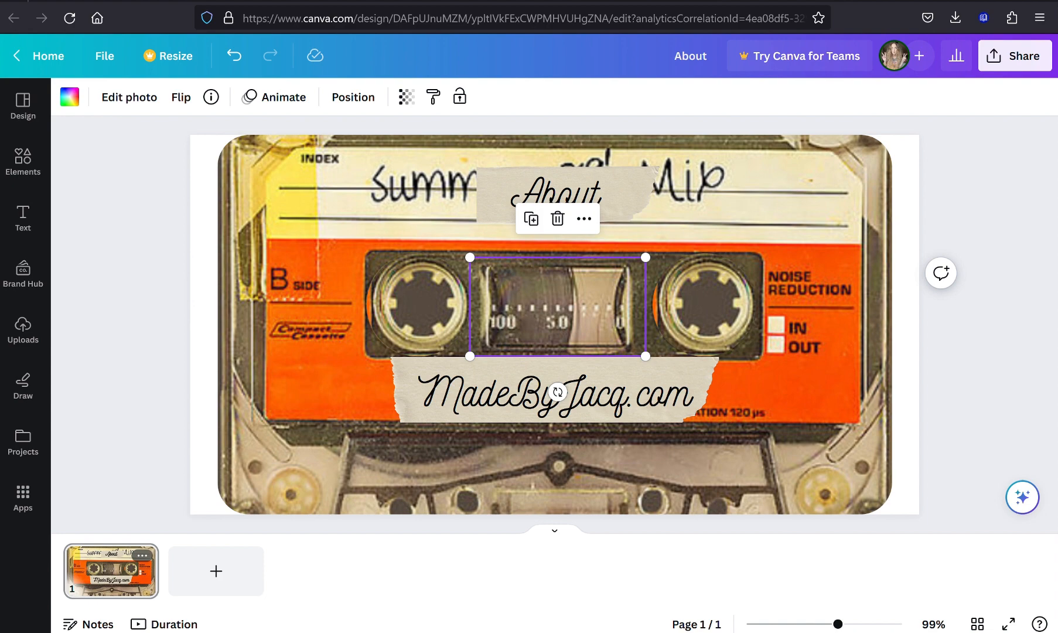
Step: Send the large cassette photo backward, behind the collage-filled stamp label, and deselect it
left_click(241, 306)
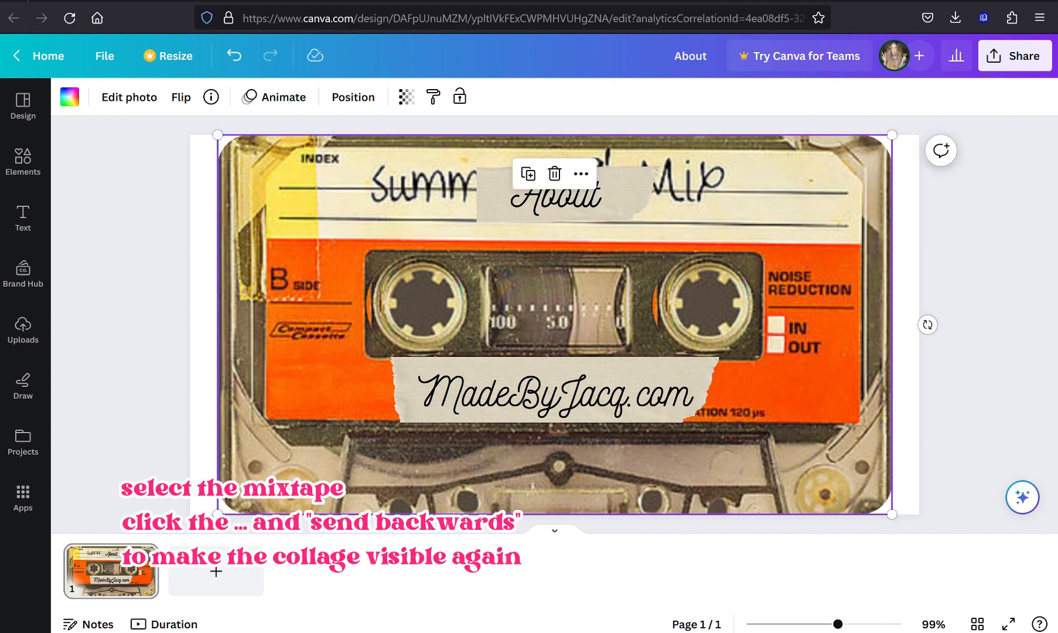
left_click(581, 173)
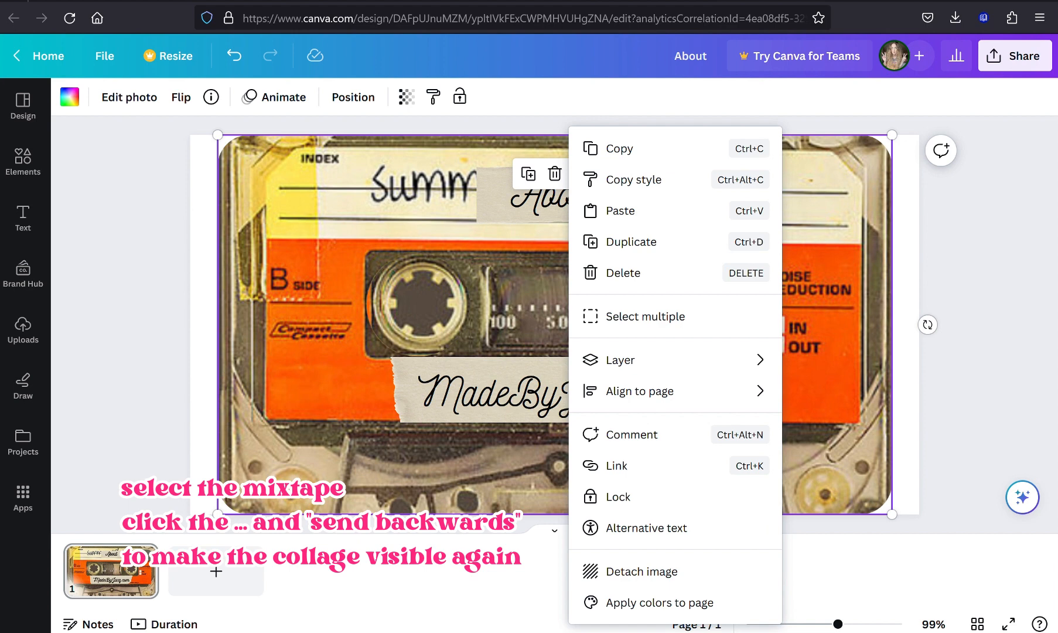
mouse_move(756, 360)
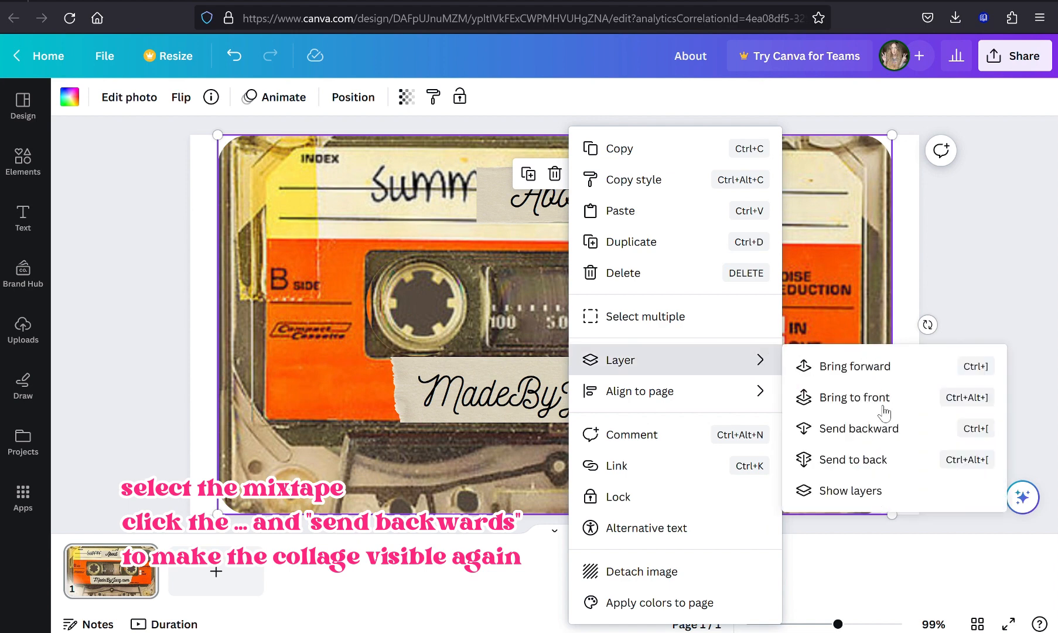
left_click(874, 429)
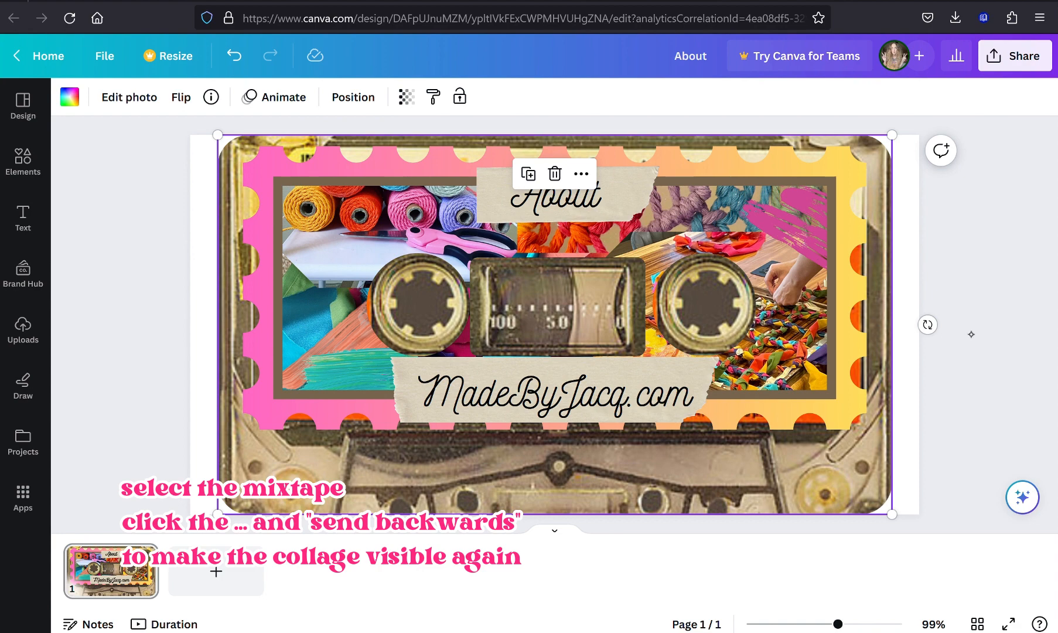
left_click(989, 346)
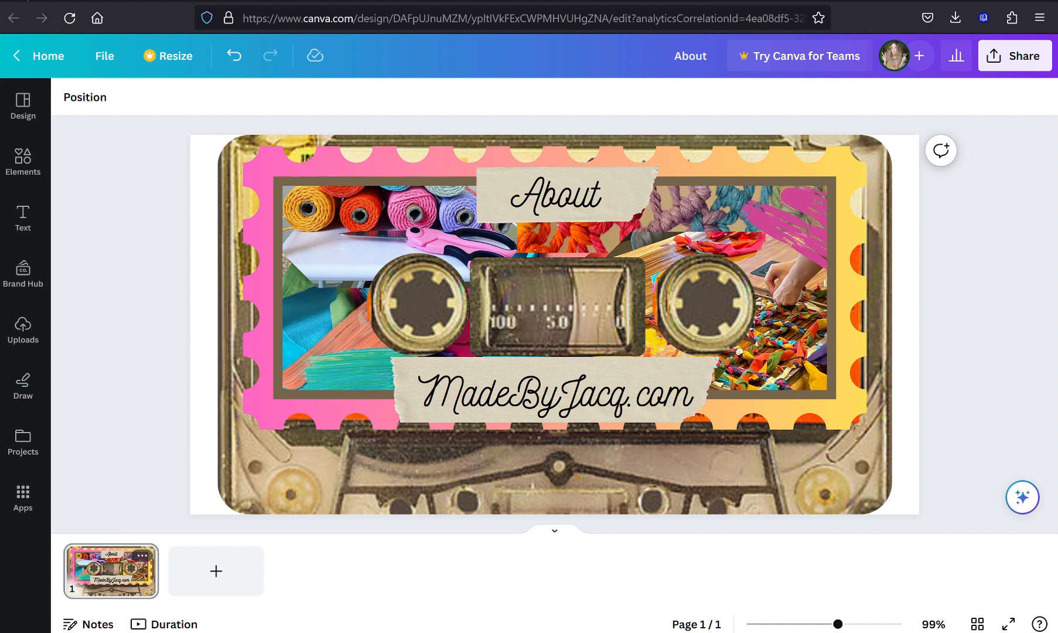
Step: Move the lower tape piece and its "MadeByJacq.com" text slightly down, clear of the gears and film window
left_click(668, 367)
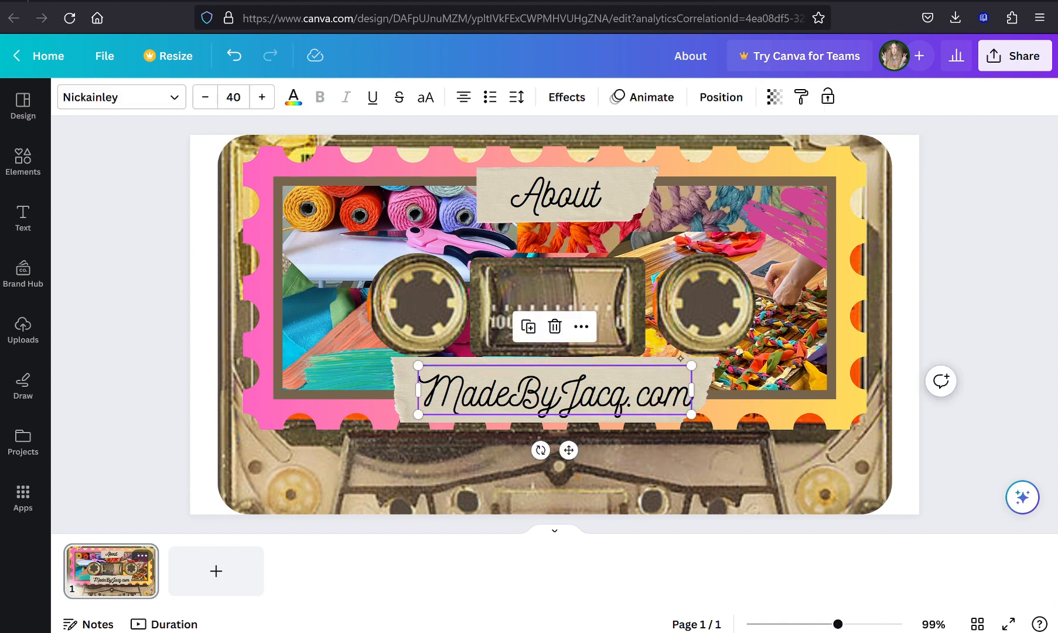
left_click(707, 362)
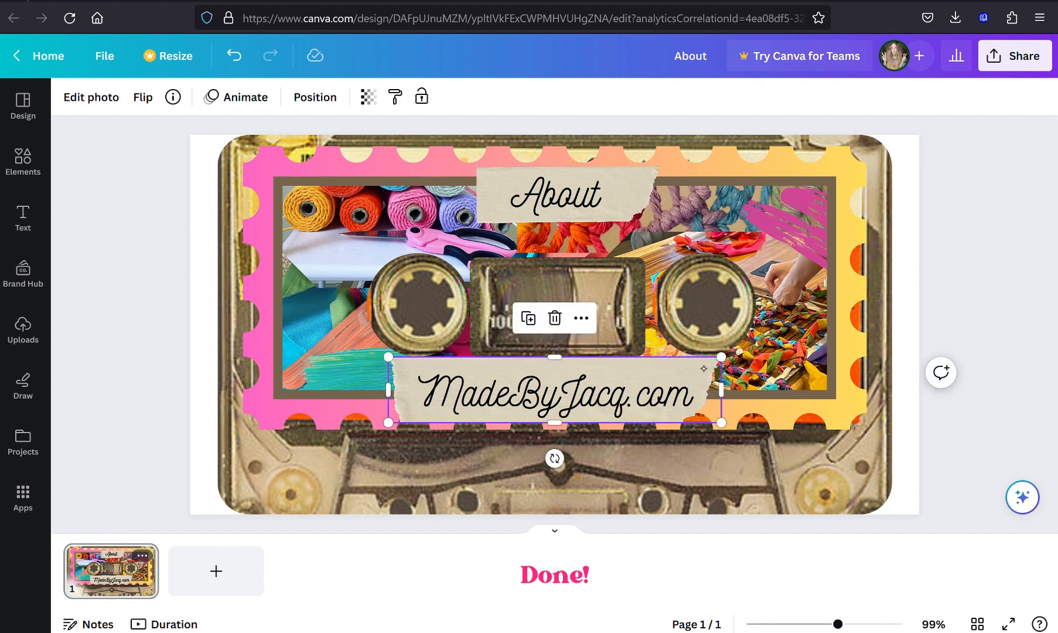
left_click_drag(704, 379, 701, 394)
left_click(581, 389)
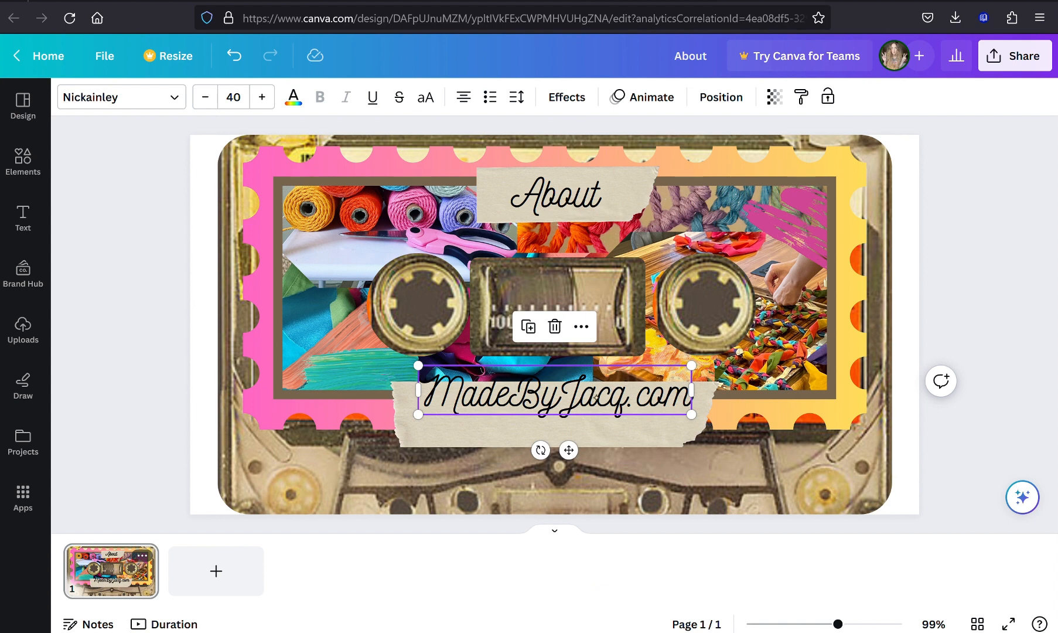
left_click_drag(580, 389, 581, 404)
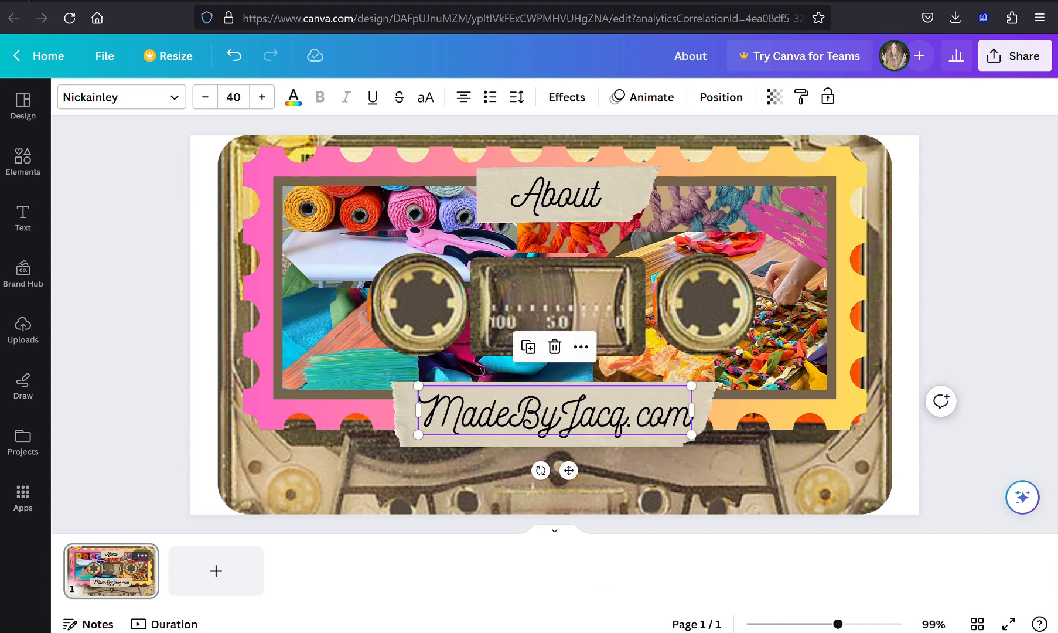